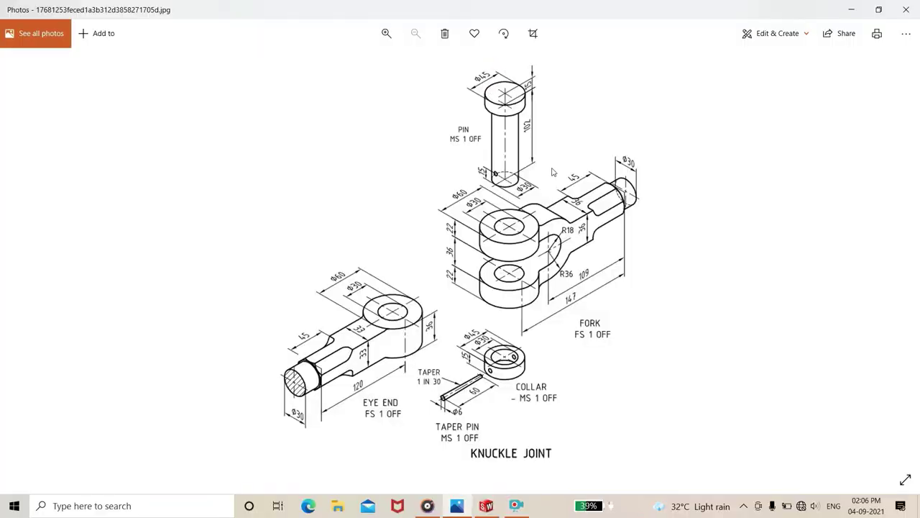
Step: Create a new part document using MMGS millimetre units
click(855, 8)
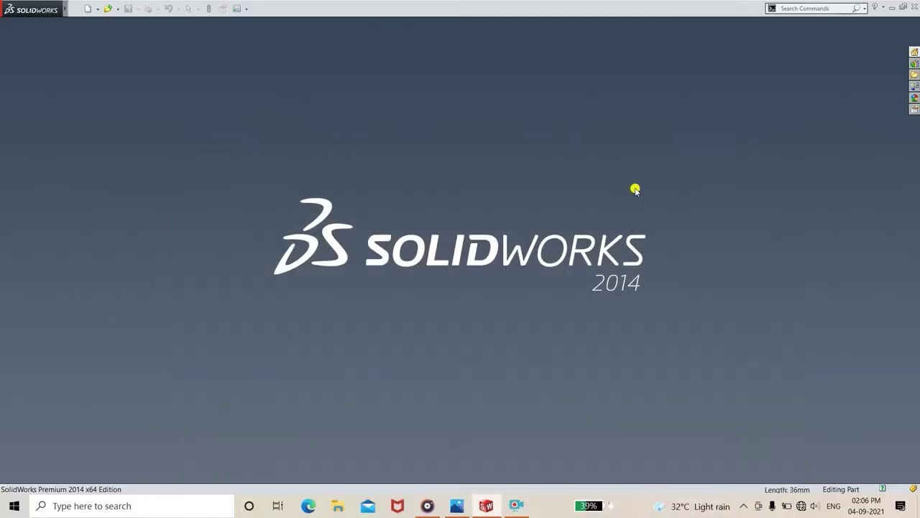
click(88, 10)
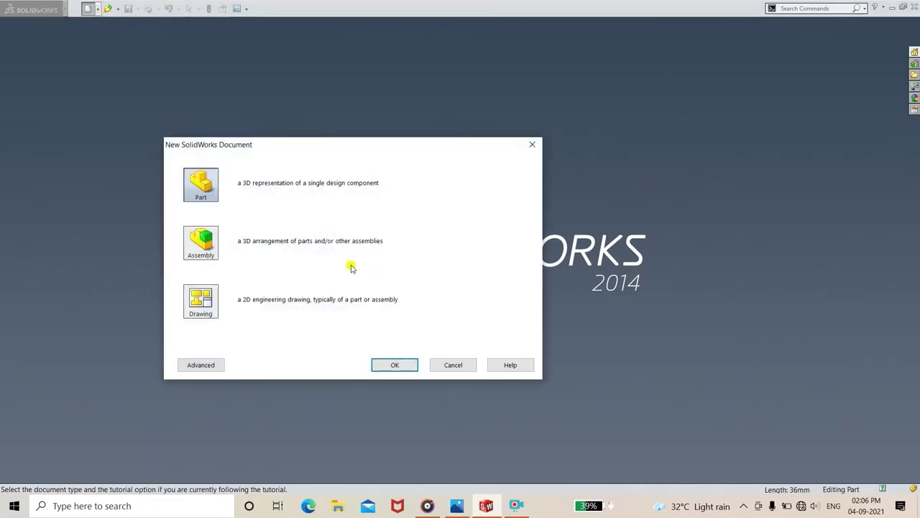
click(393, 364)
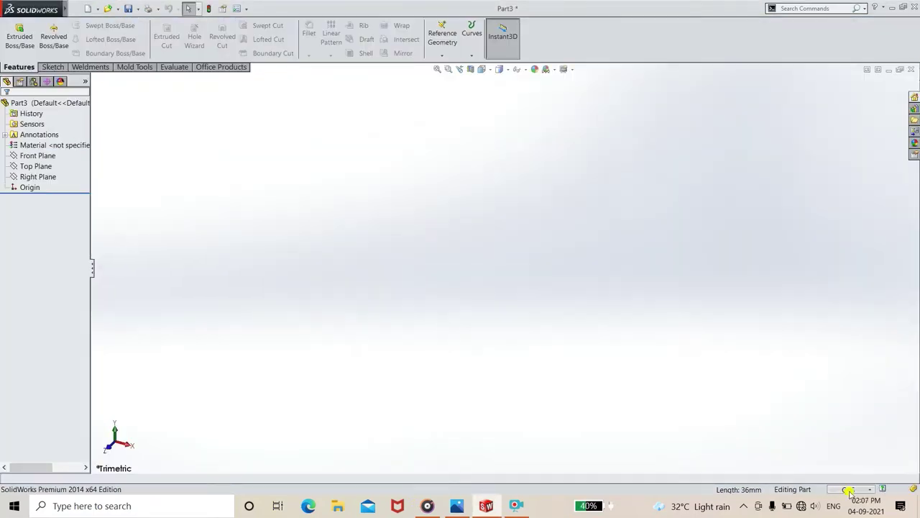
click(848, 491)
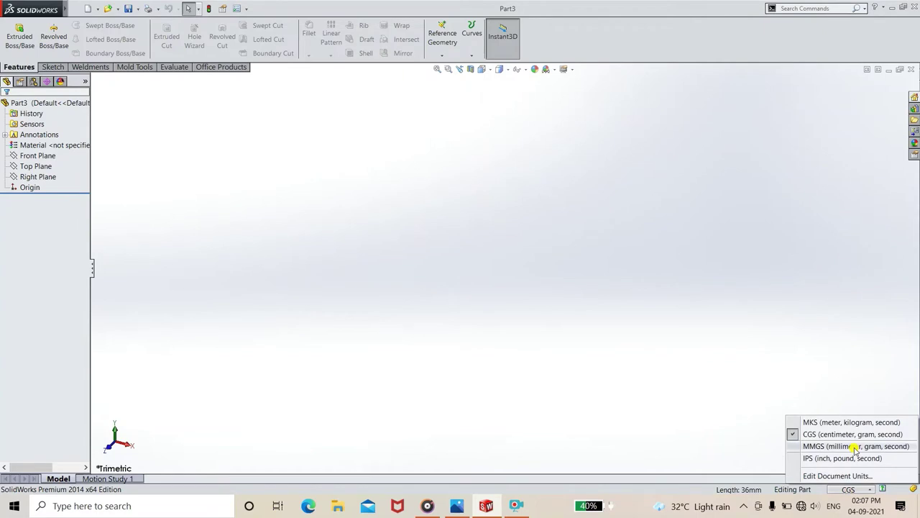
click(829, 452)
Step: Sketch a circle on the Top Plane centred on the origin
click(59, 69)
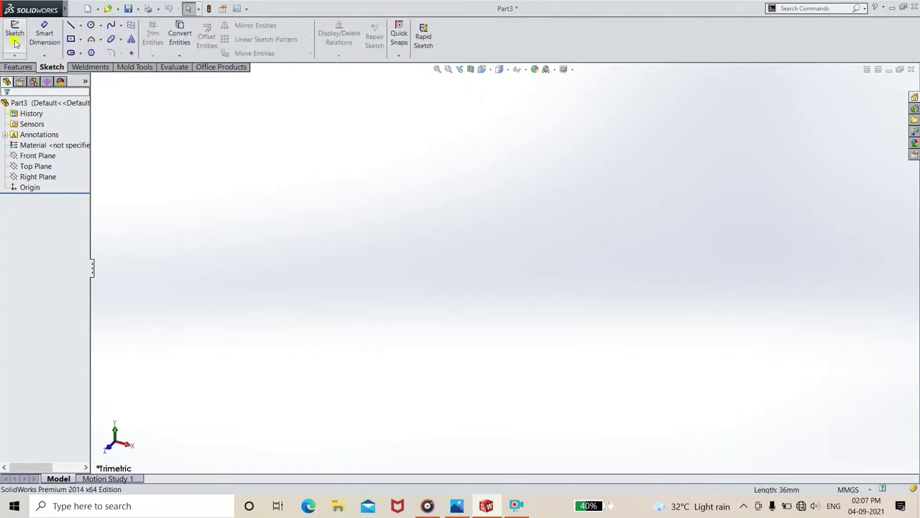
click(14, 32)
click(326, 259)
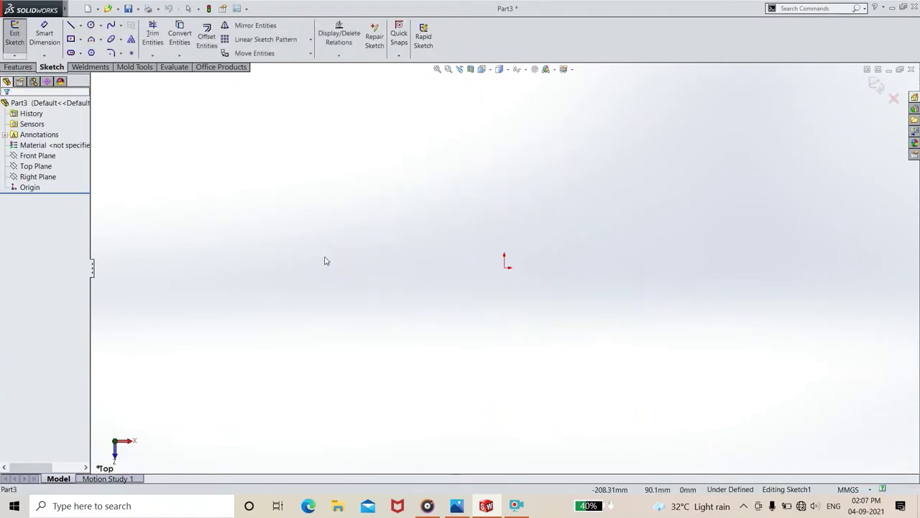
click(90, 26)
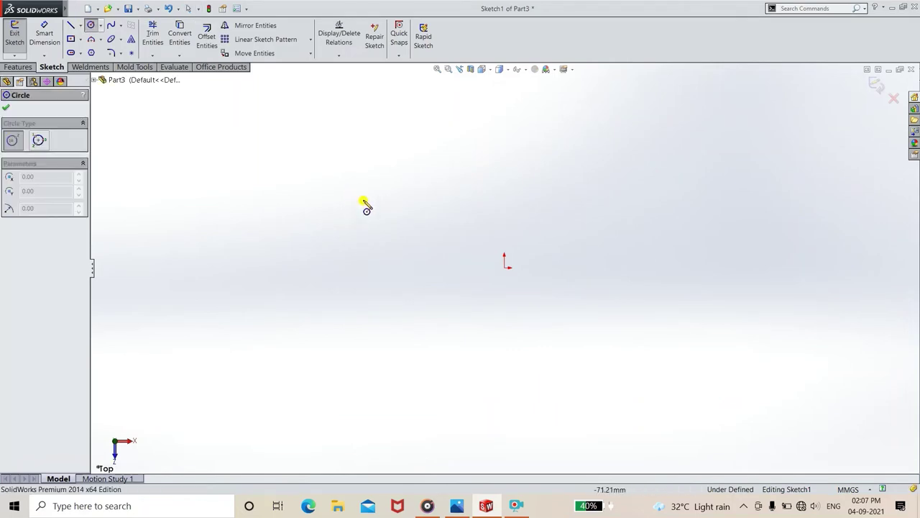
click(505, 266)
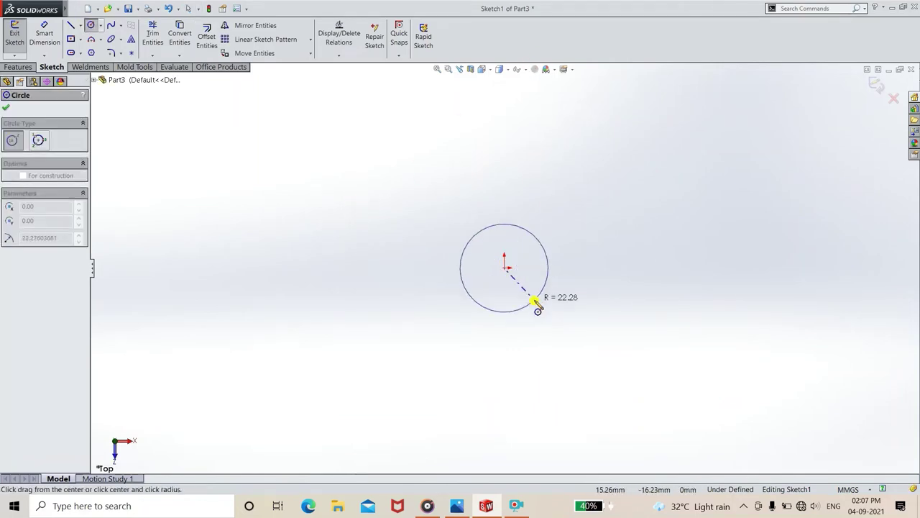
click(538, 304)
click(457, 506)
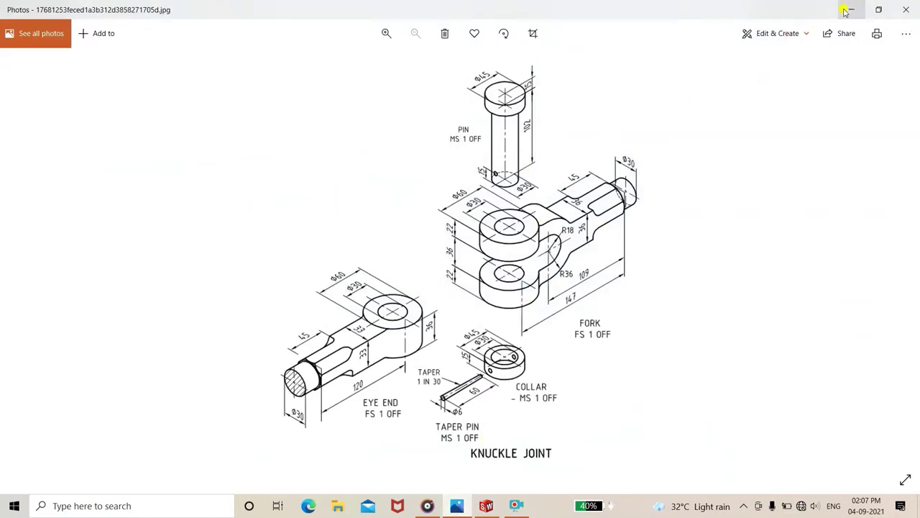
click(852, 7)
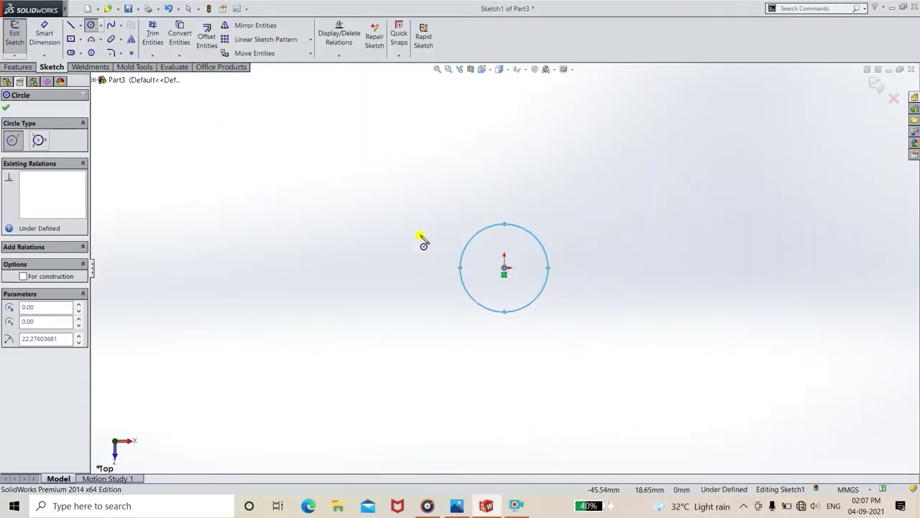
Step: Dimension the circle to a 30 mm diameter
click(44, 36)
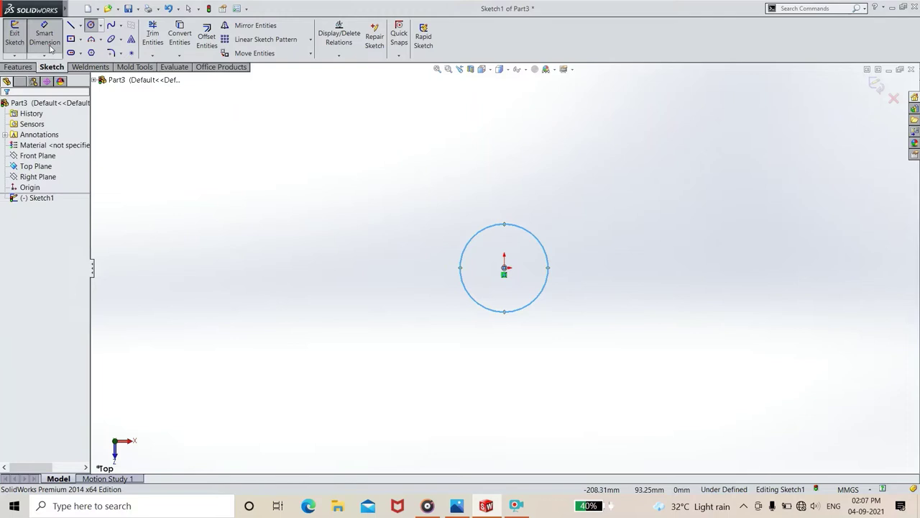
click(513, 312)
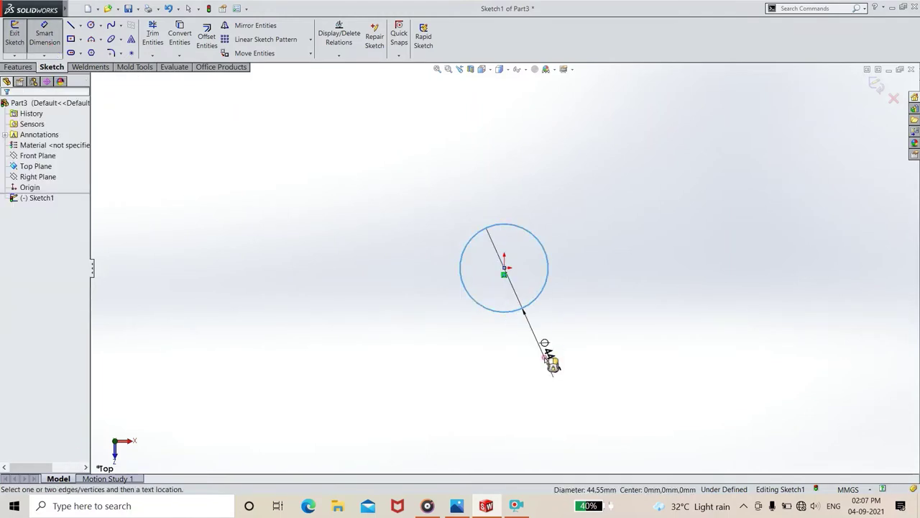
click(546, 359)
text(30)
key(Return)
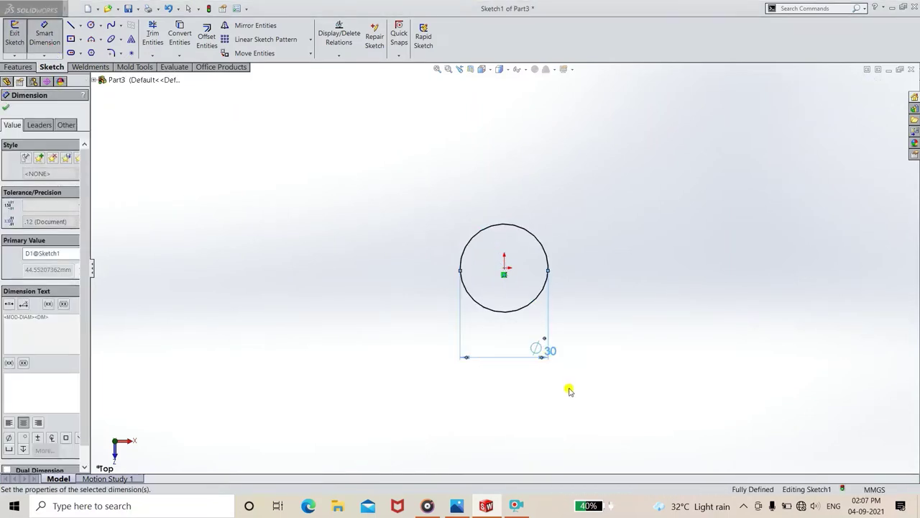
key(Escape)
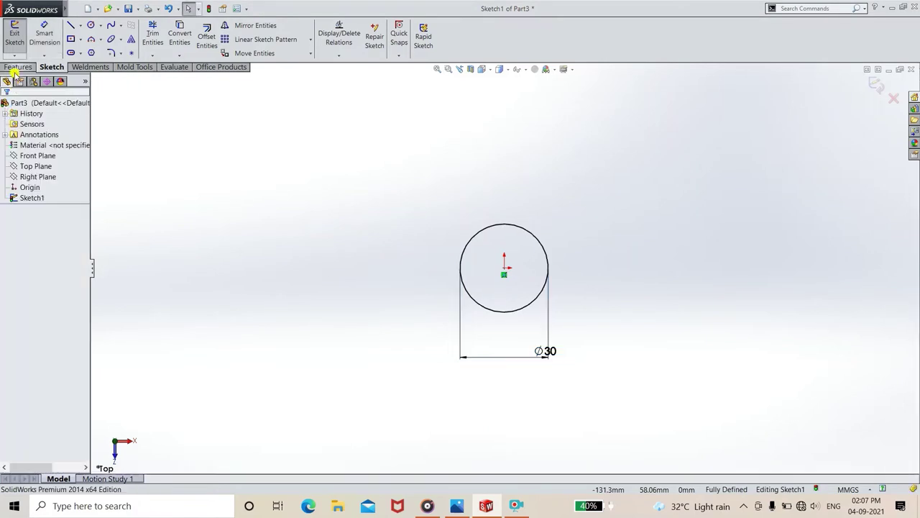
Step: Extrude the Ø30 circle 102 mm Blind into a solid cylinder
click(13, 69)
click(17, 42)
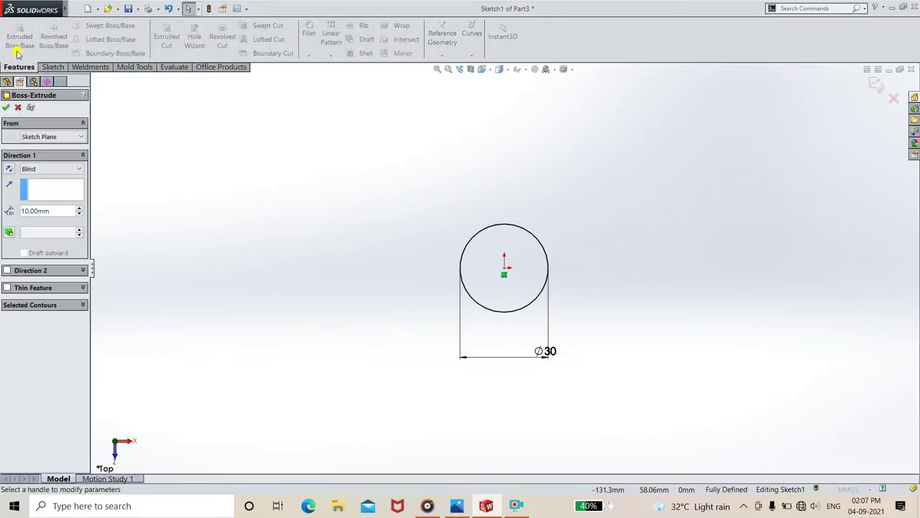
text(102)
key(Return)
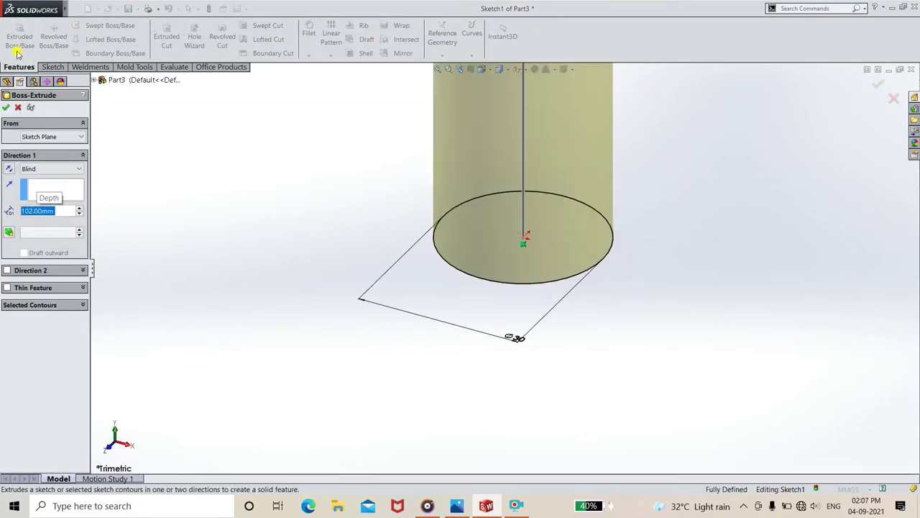
scroll(469, 173, up, 5)
scroll(476, 185, up, 5)
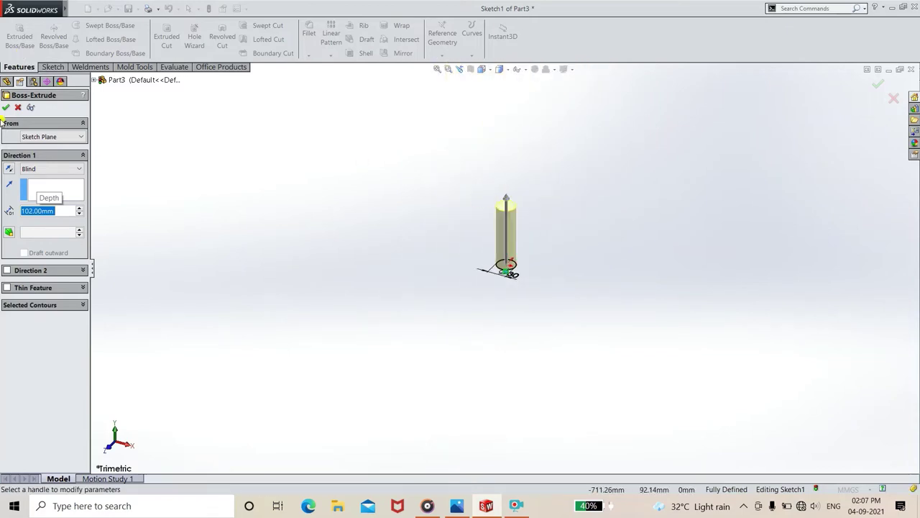
click(6, 107)
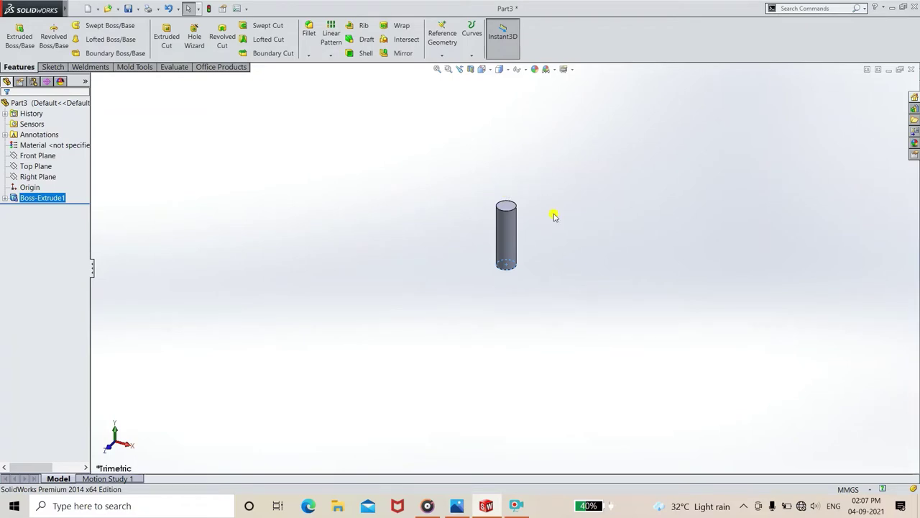
scroll(503, 248, down, 2)
scroll(489, 201, down, 1)
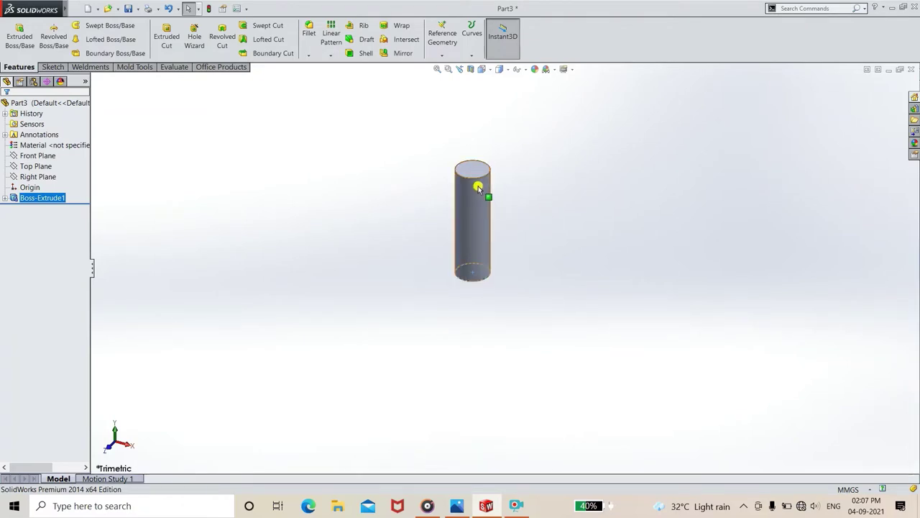
click(475, 180)
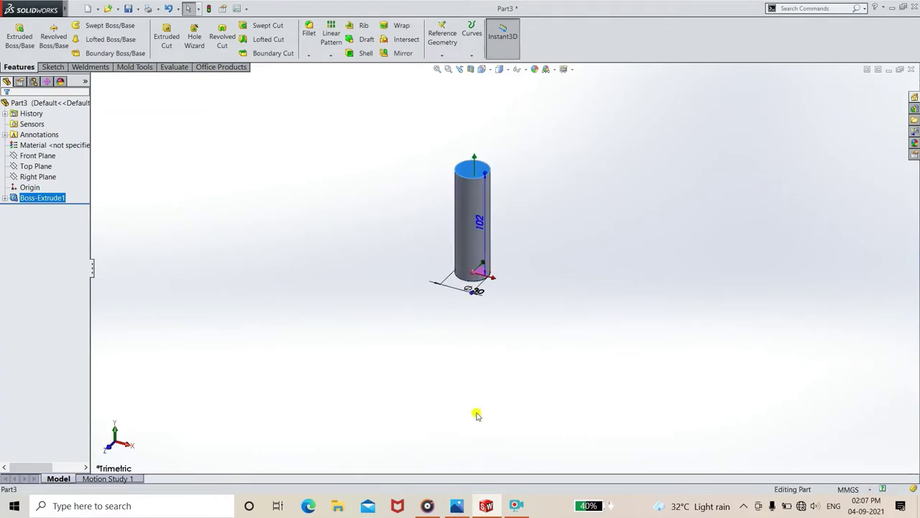
Step: Sketch a circle on the cylinder's top face, centred and wider than the shaft
click(52, 67)
click(15, 36)
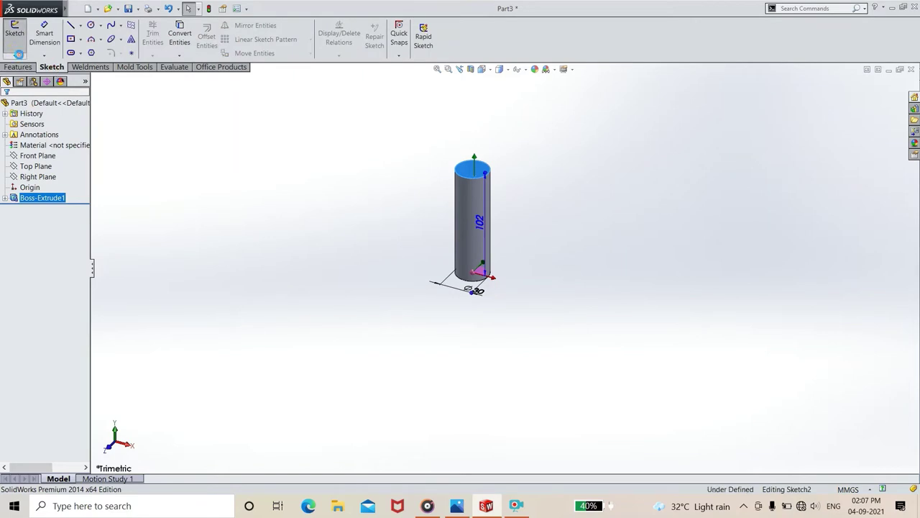
click(91, 26)
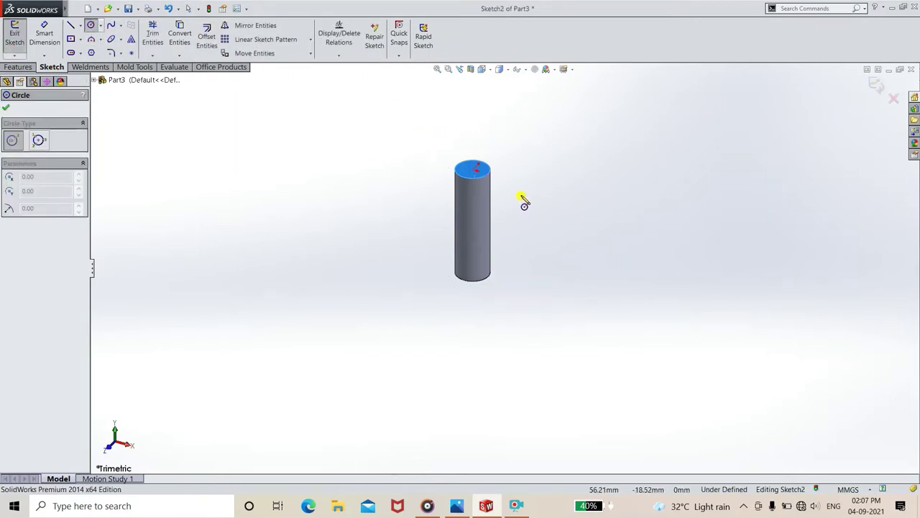
scroll(431, 189, down, 5)
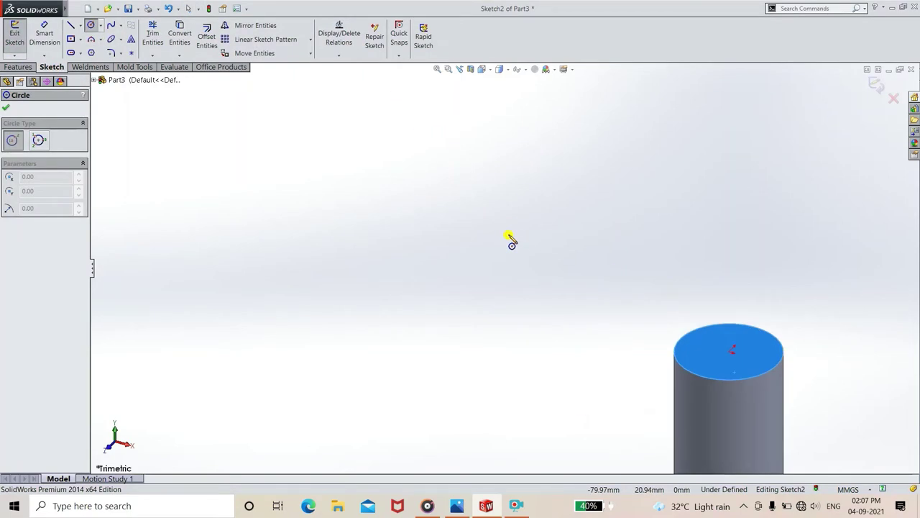
click(731, 352)
click(788, 294)
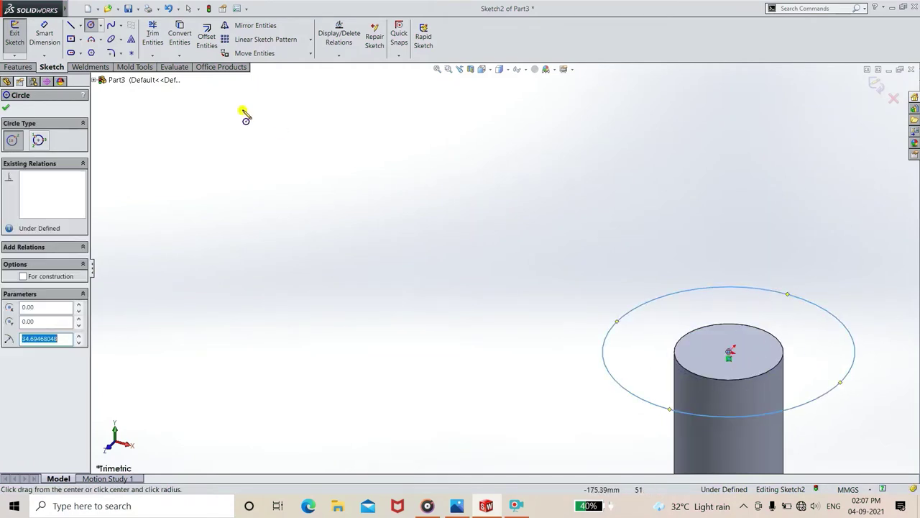
Step: Dimension the top-face circle to a 45 mm diameter
click(54, 48)
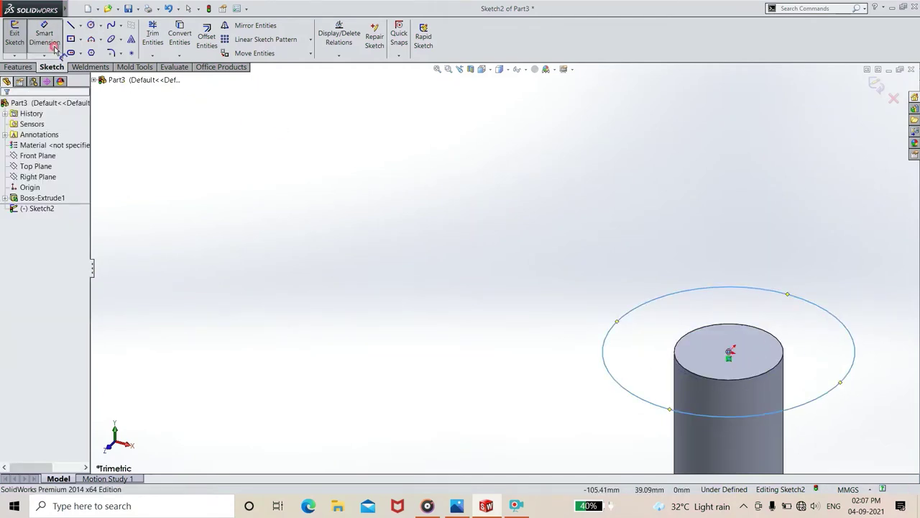
click(607, 338)
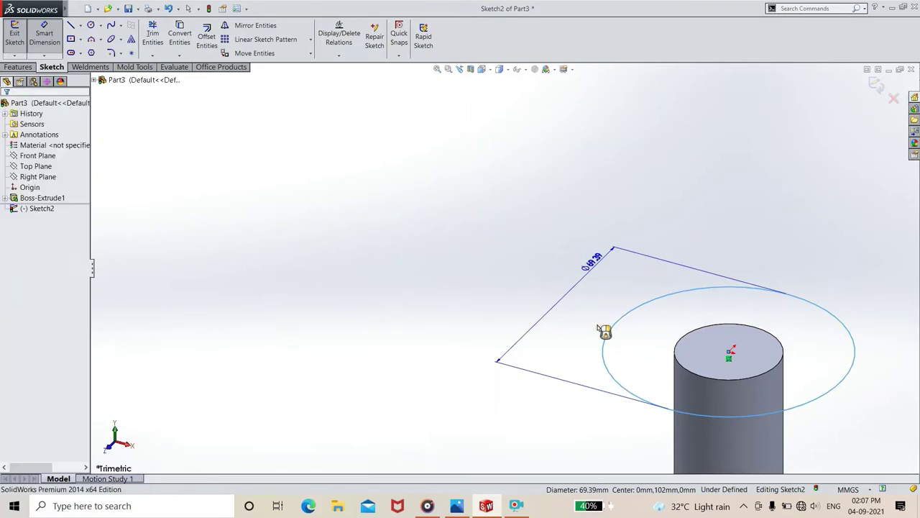
click(603, 327)
text(45)
key(Return)
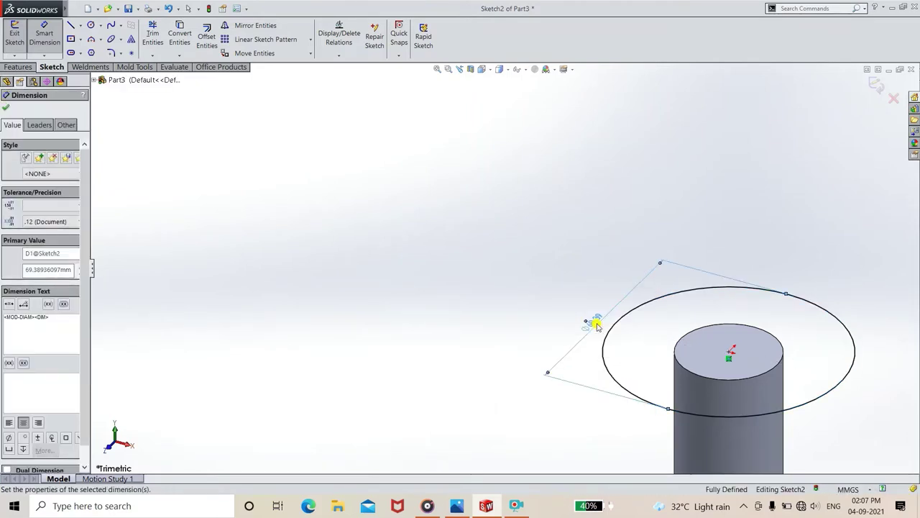
click(6, 106)
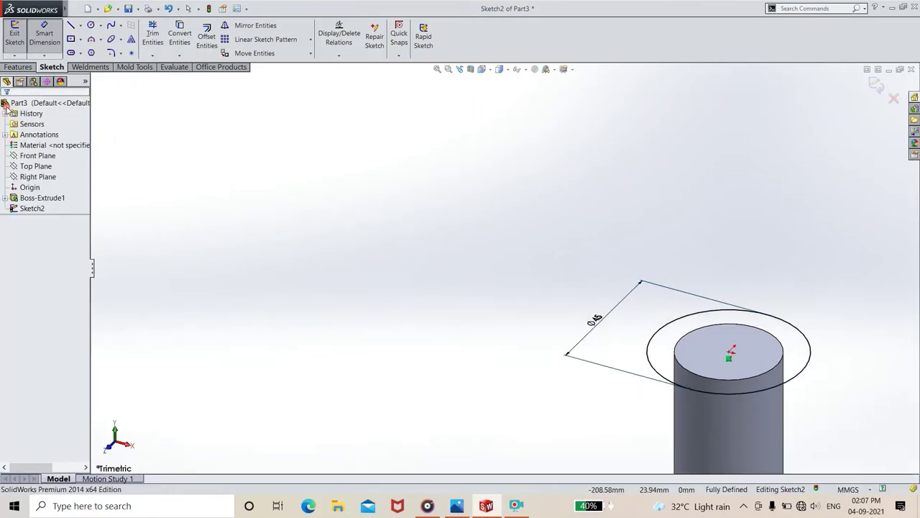
Step: Extrude the Ø45 circle 15 mm to form the pin head
click(18, 67)
click(19, 37)
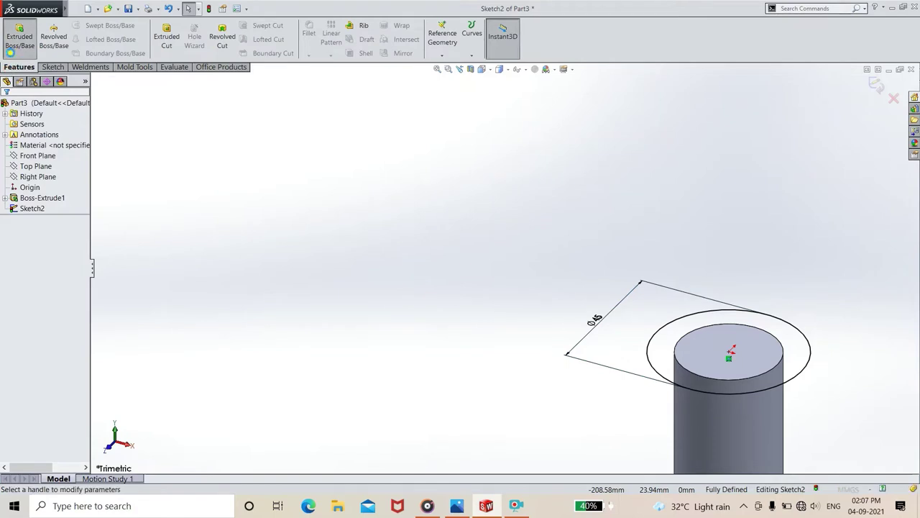
text(15)
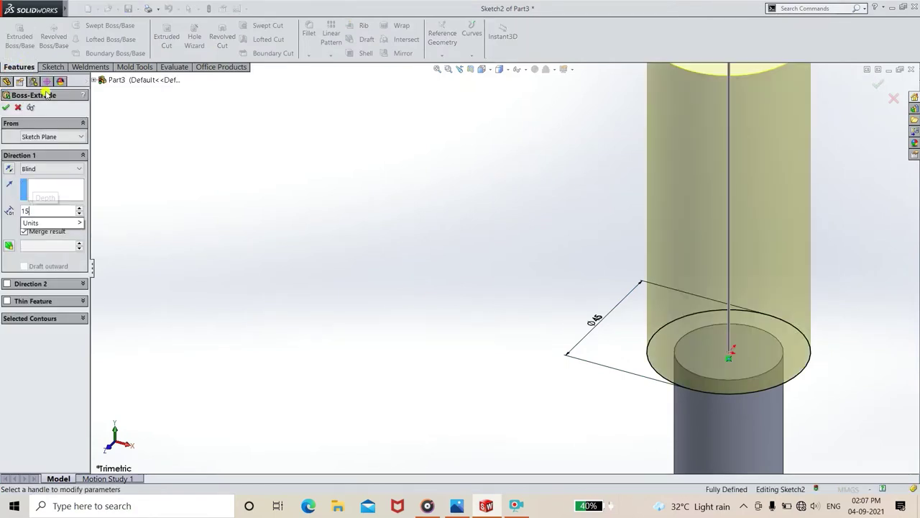
key(Return)
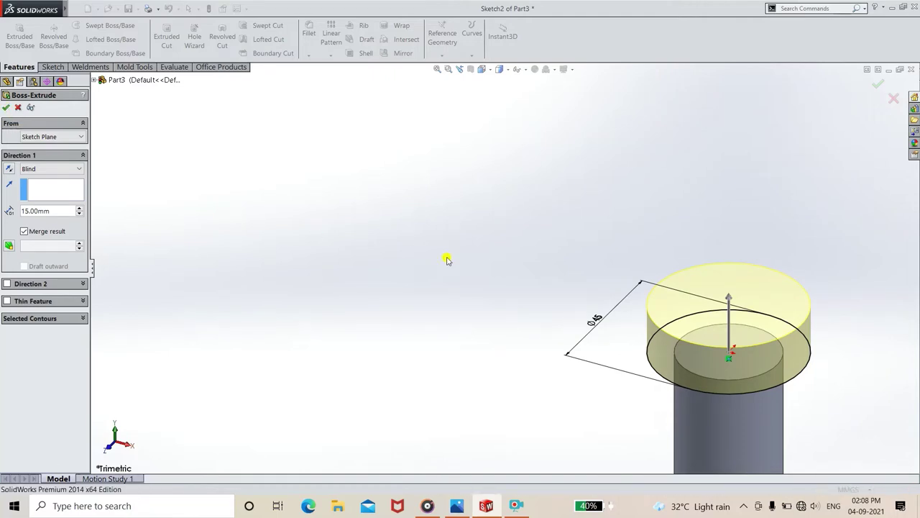
key(Return)
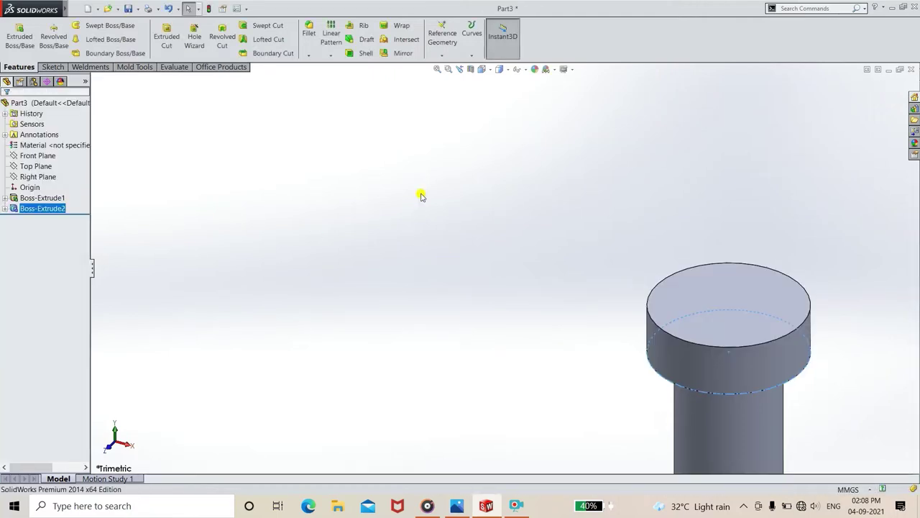
click(515, 249)
scroll(617, 303, up, 5)
Step: Start a new sketch on the Right Plane
key(ctrl+1)
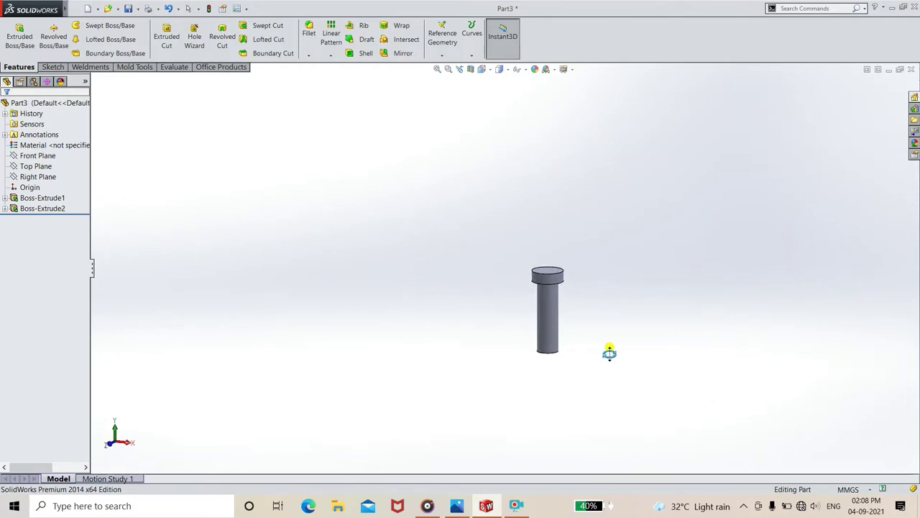
click(60, 176)
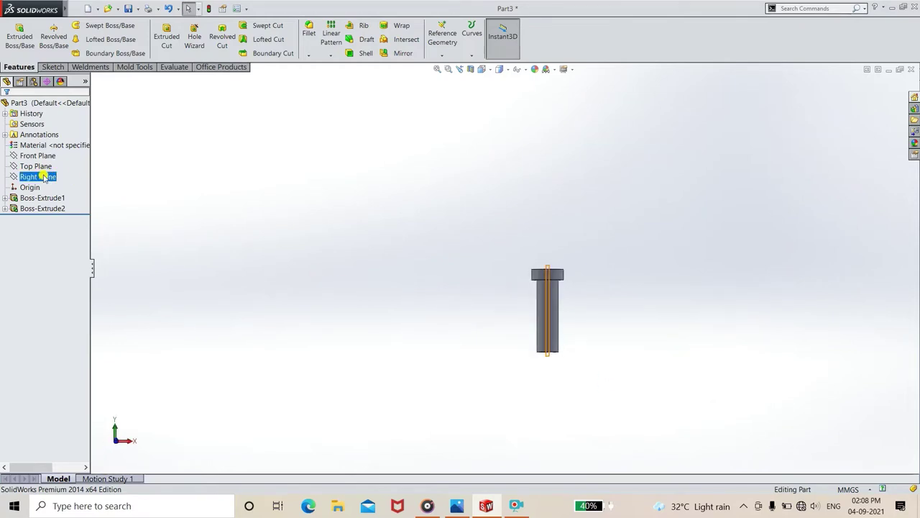
click(37, 166)
ctrl+click(43, 177)
click(44, 179)
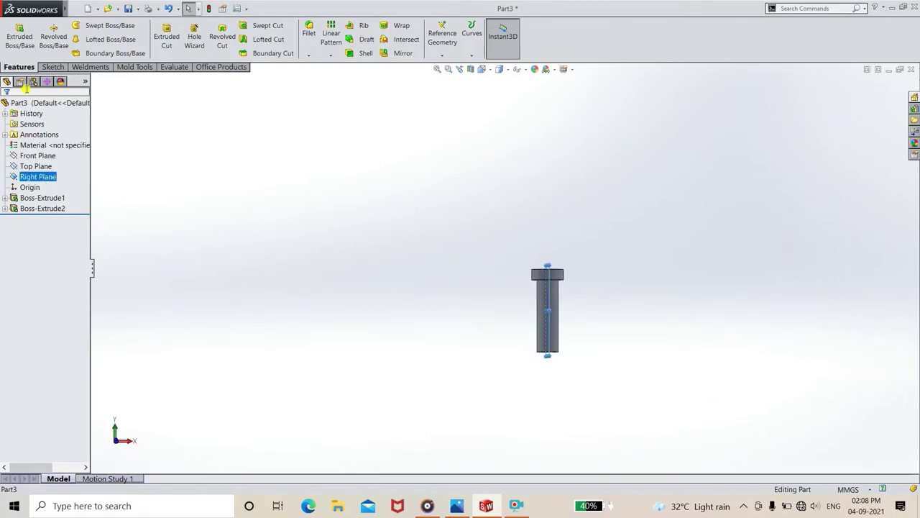
click(50, 66)
click(14, 36)
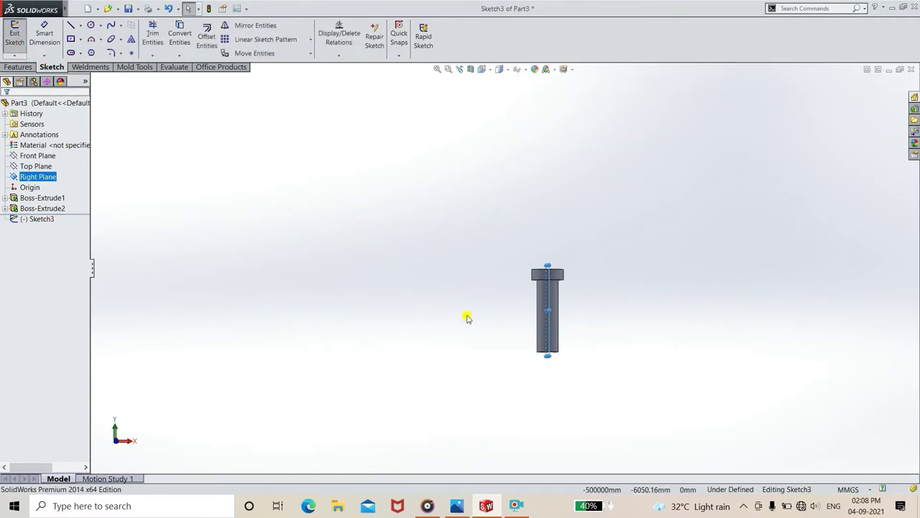
Step: View the Right Plane Normal To, then begin and cancel a circle near the shaft bottom
key(space)
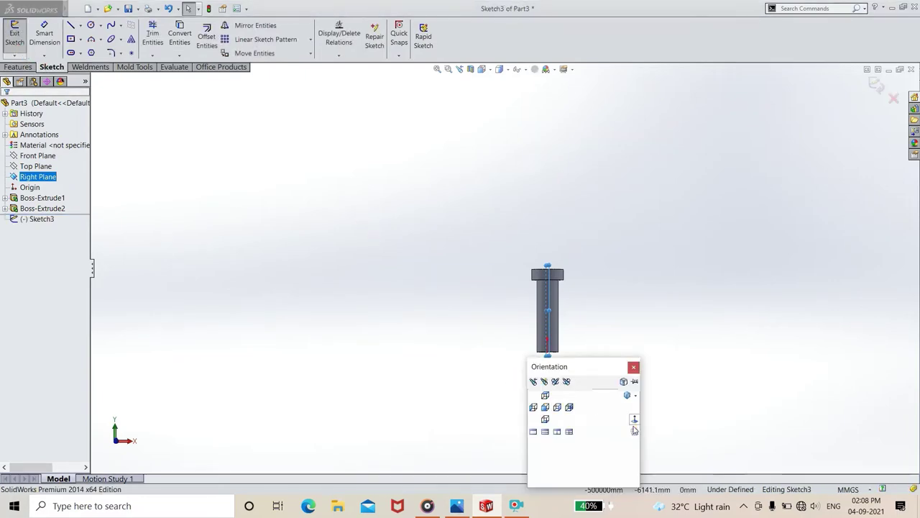
click(633, 423)
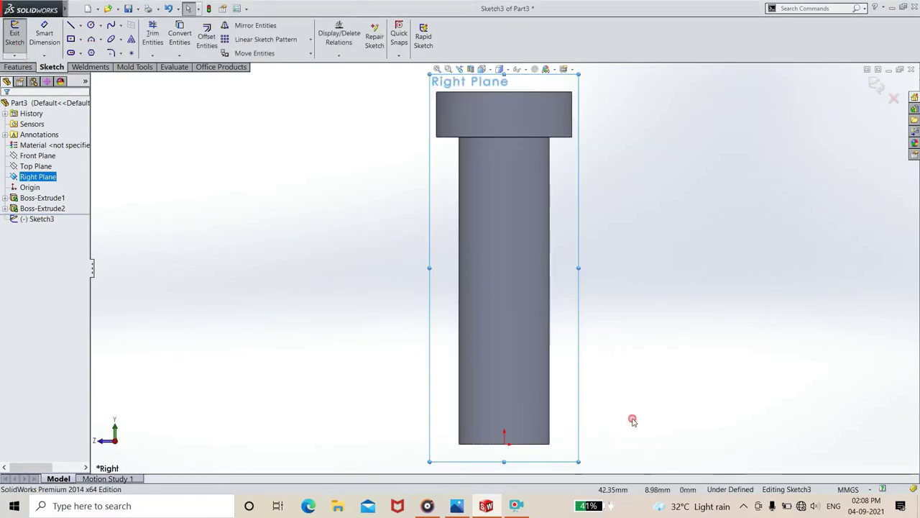
click(90, 26)
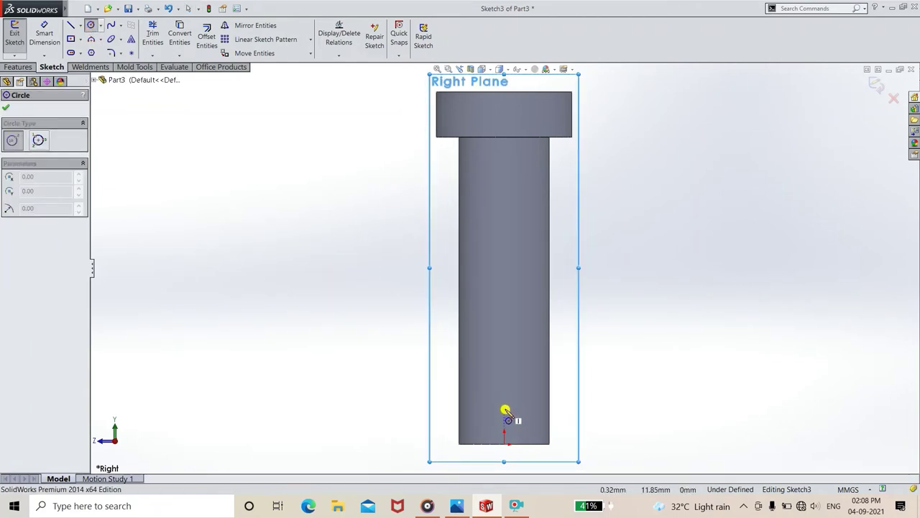
click(505, 414)
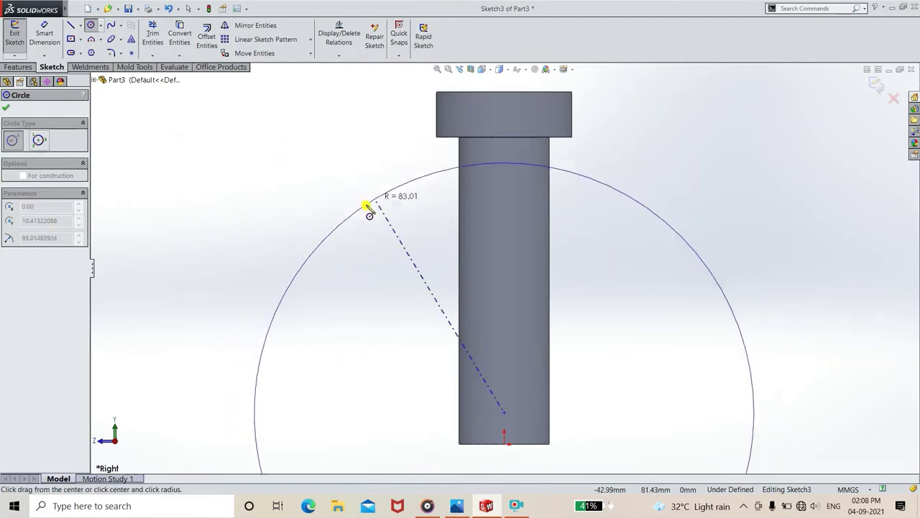
key(Escape)
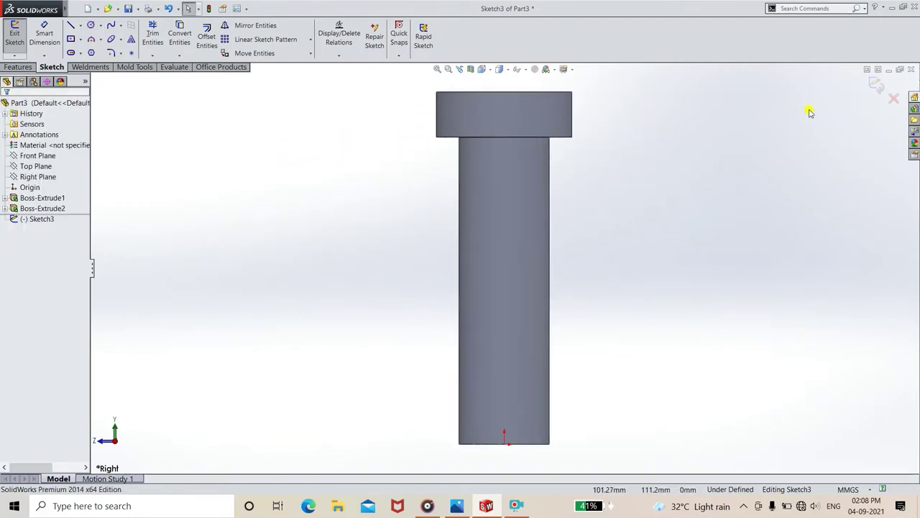
Step: Exit the empty sketch and zoom into an isometric view of the pin
click(877, 85)
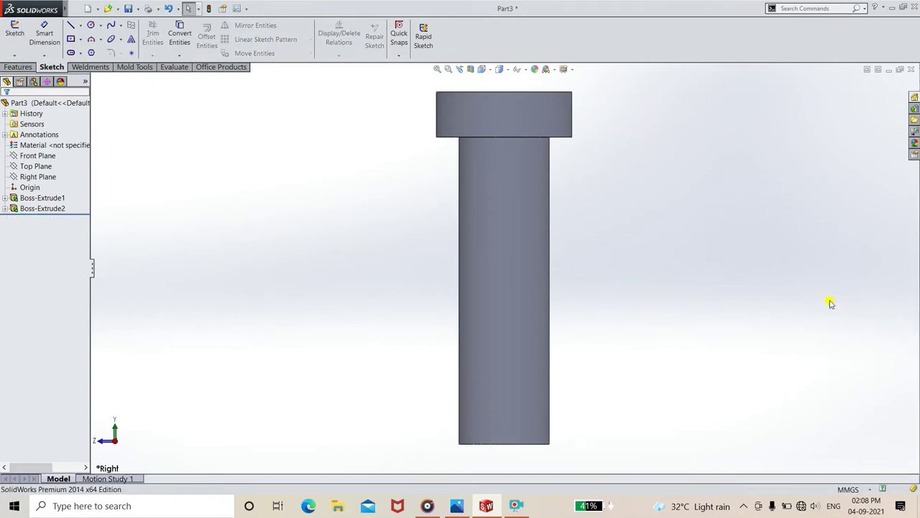
key(ctrl+7)
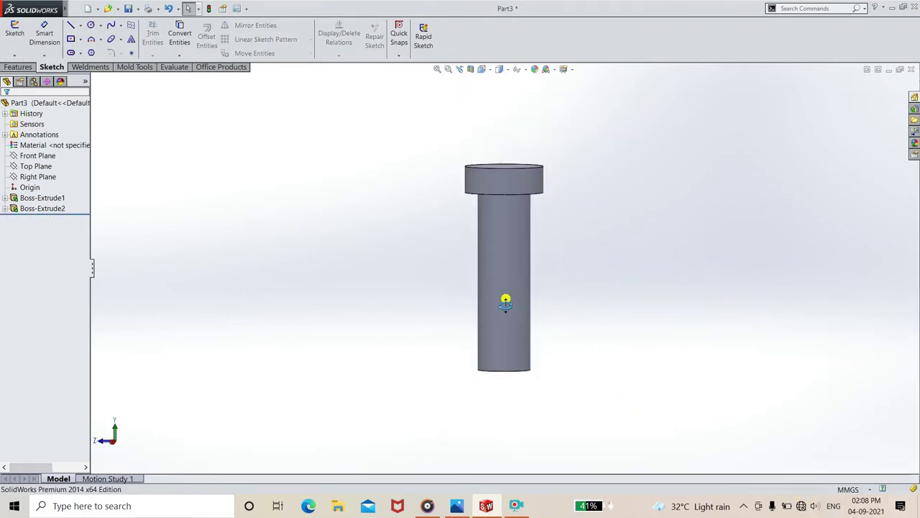
scroll(551, 312, up, 1)
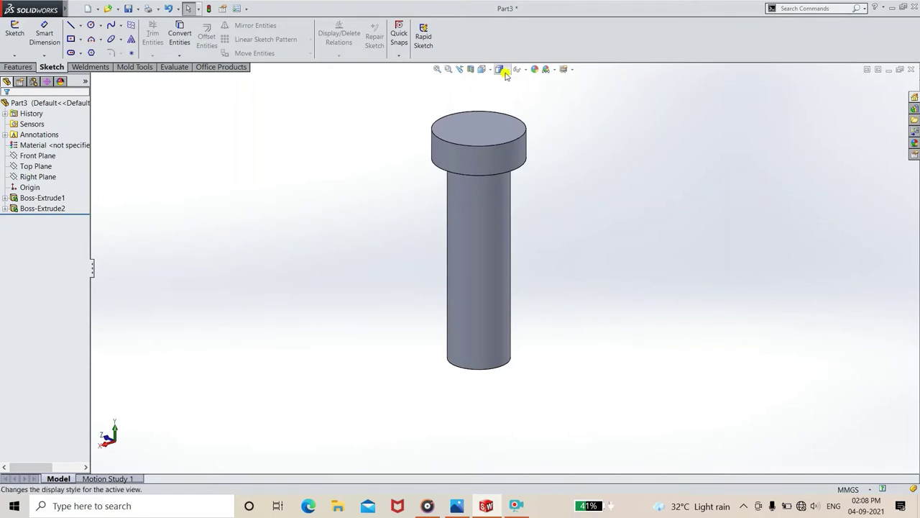
click(18, 67)
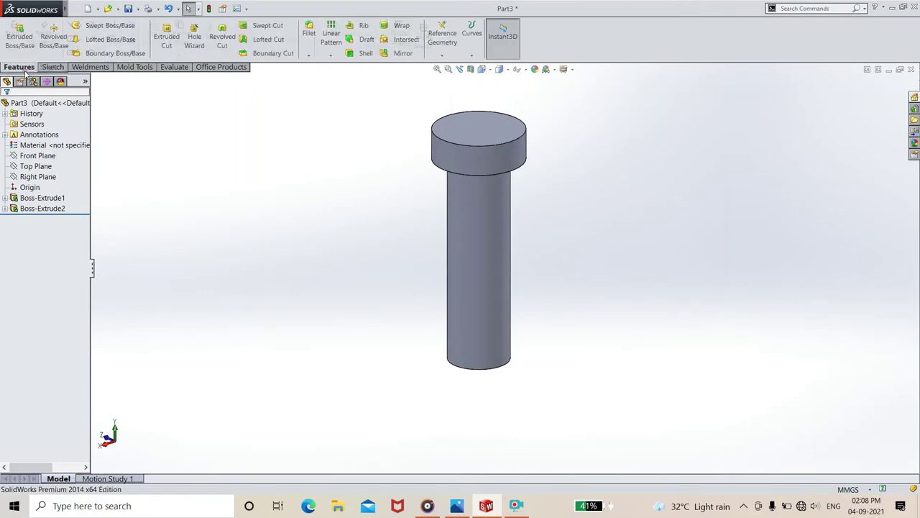
Step: Create reference plane Plane1 offset 15 mm from the Front Plane
click(442, 57)
click(447, 66)
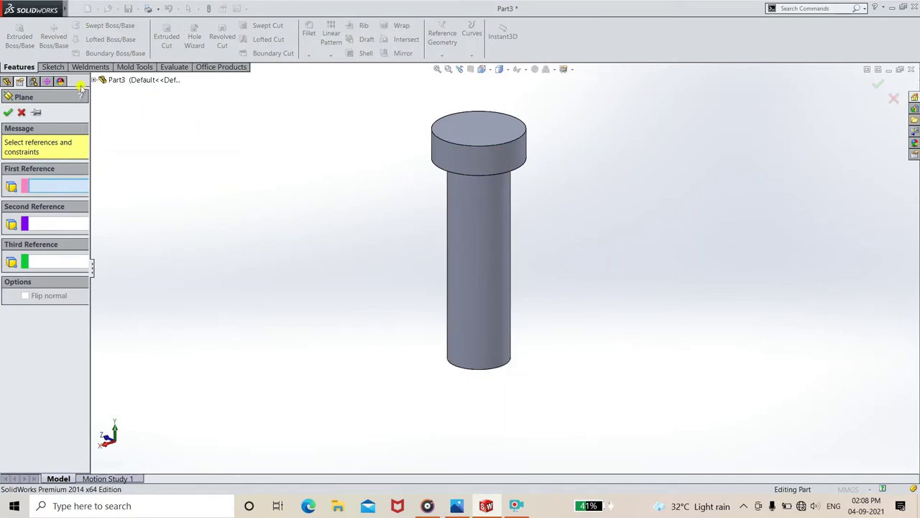
click(94, 80)
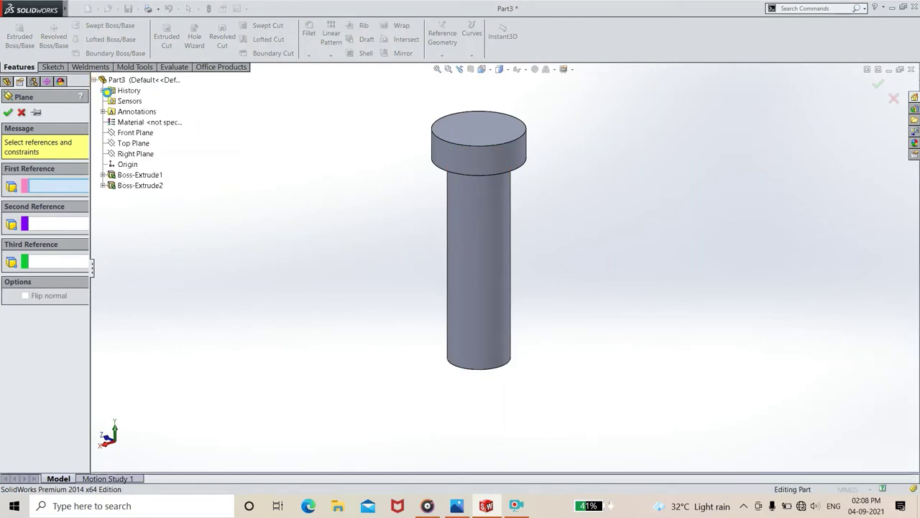
click(126, 134)
mouse_move(329, 227)
middle_down()
mouse_move(376, 255)
mouse_move(410, 243)
mouse_move(412, 211)
middle_up()
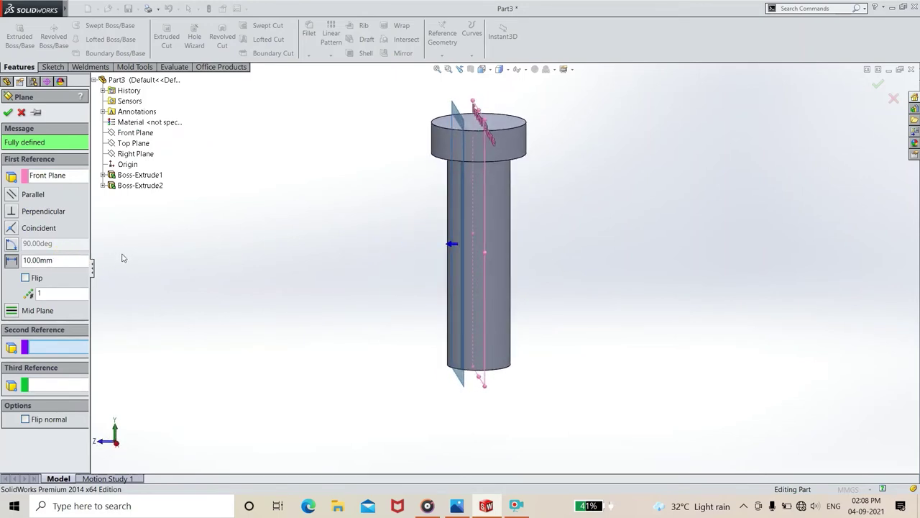
drag(90, 253, 120, 252)
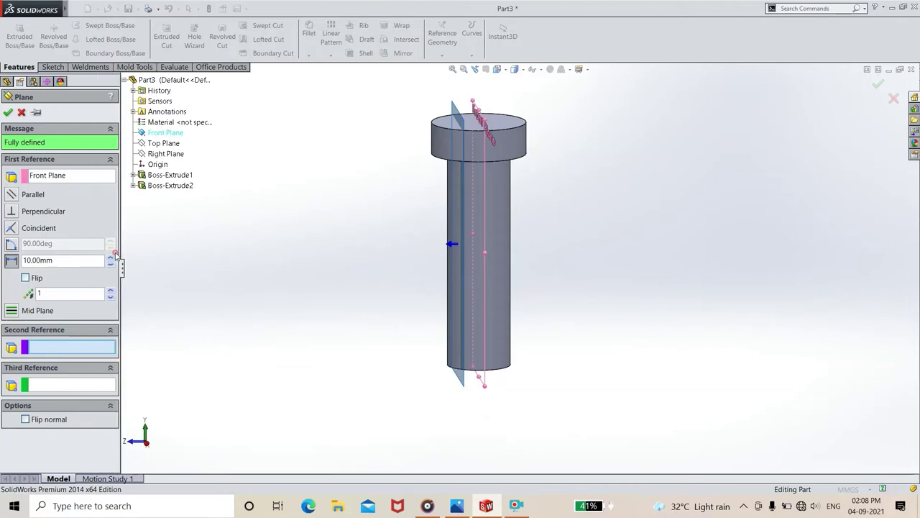
click(110, 257)
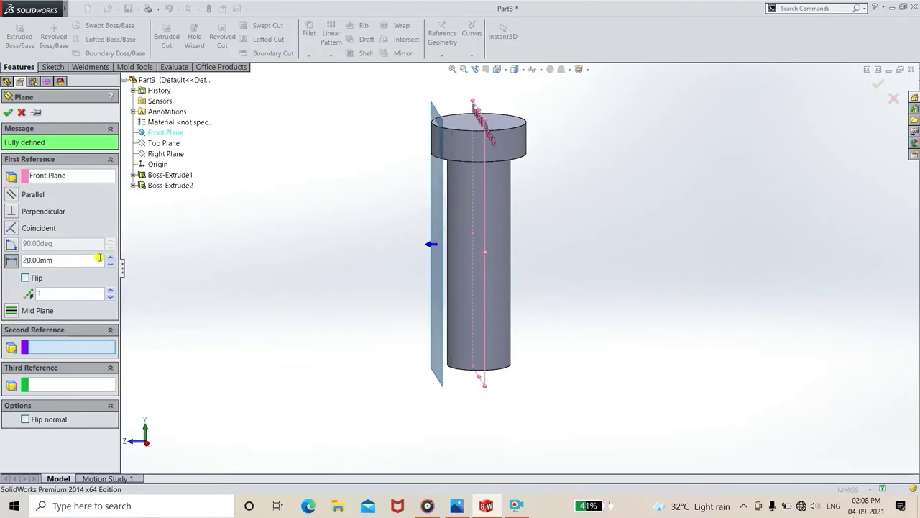
double_click(46, 260)
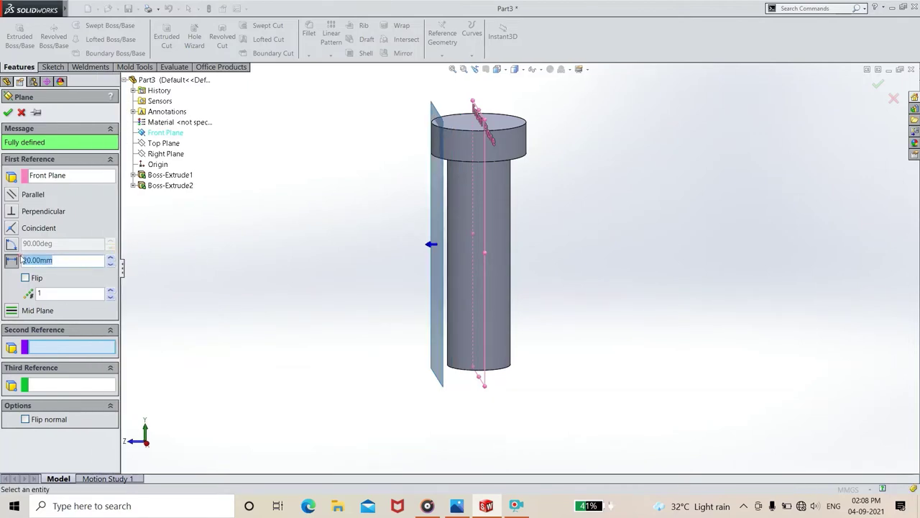
text(15)
key(Return)
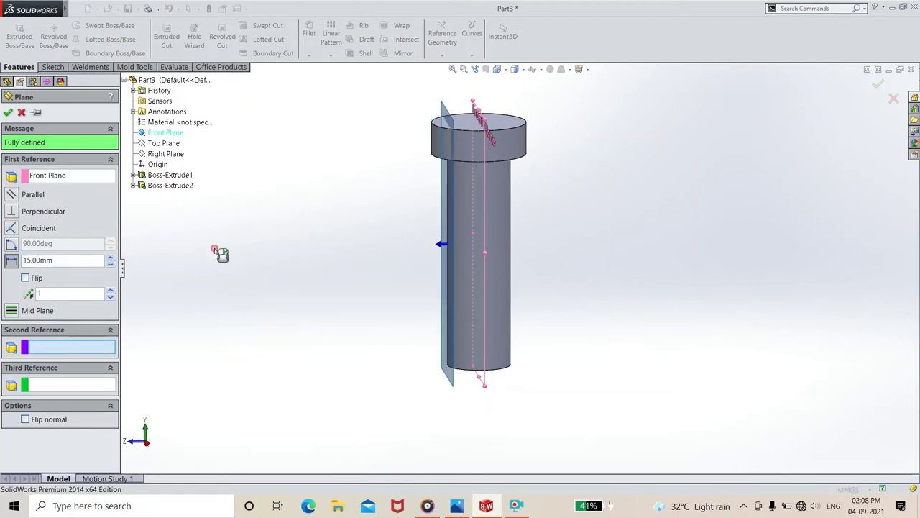
click(7, 114)
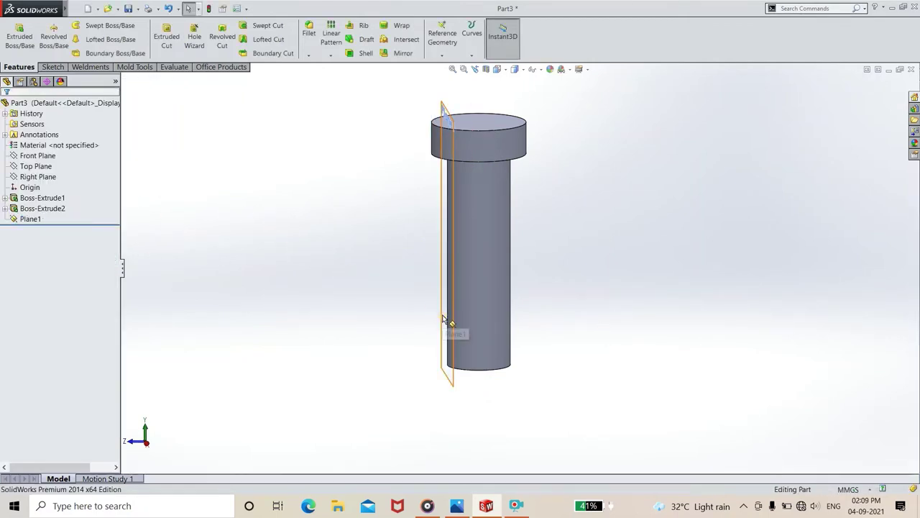
click(457, 288)
Step: Sketch a small circle on Plane1, viewed Normal To, near the shaft's bottom
click(471, 276)
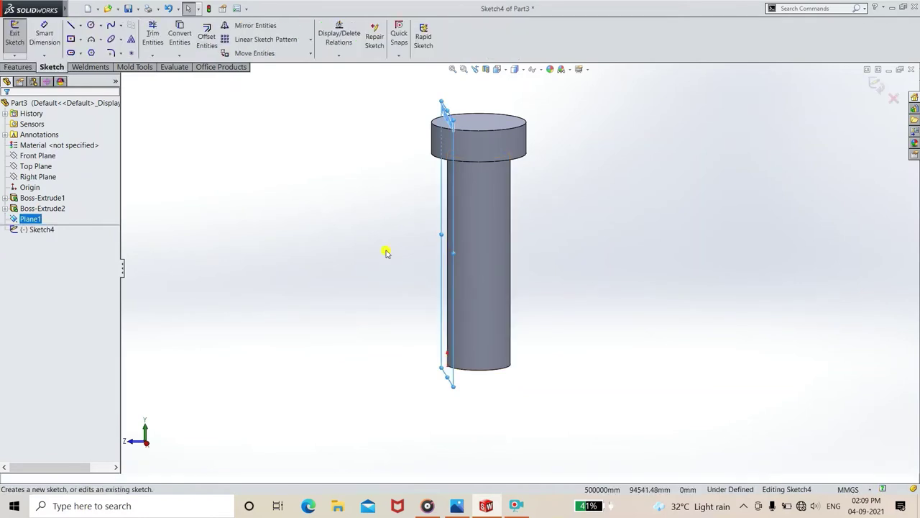
key(space)
click(450, 279)
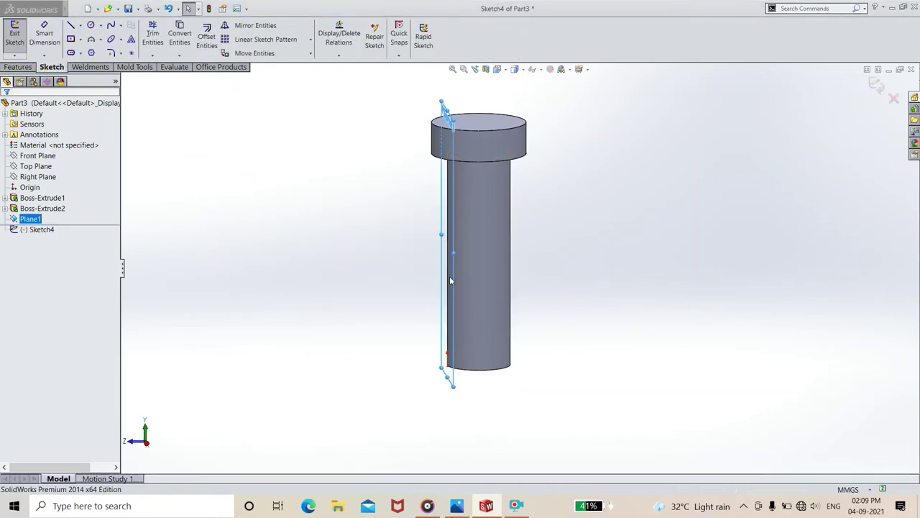
click(91, 26)
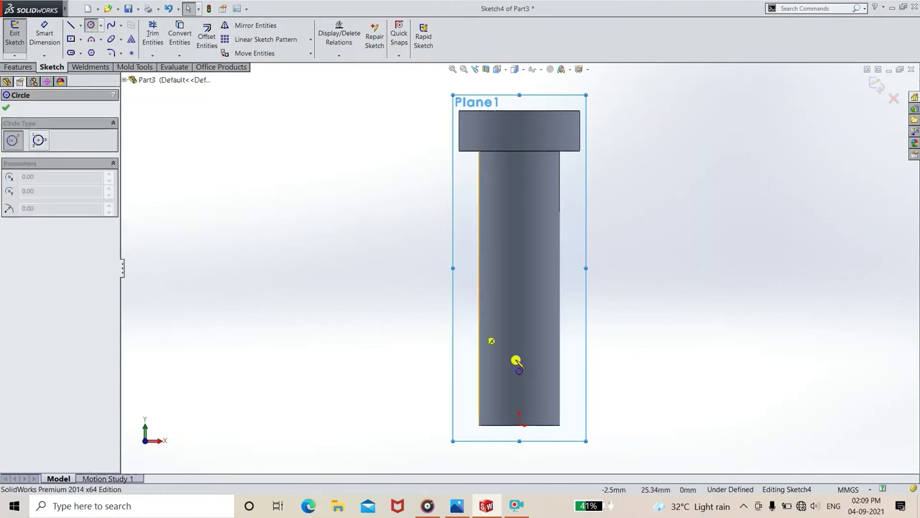
click(519, 397)
click(527, 408)
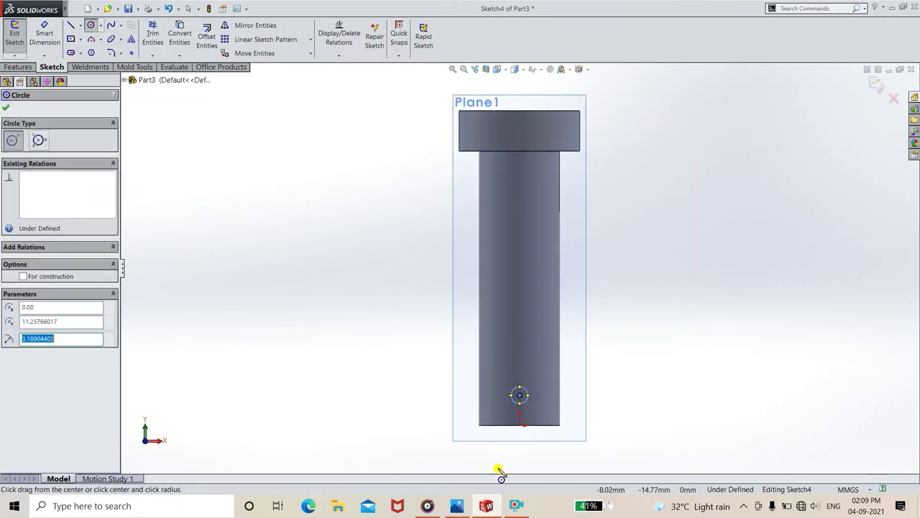
click(458, 506)
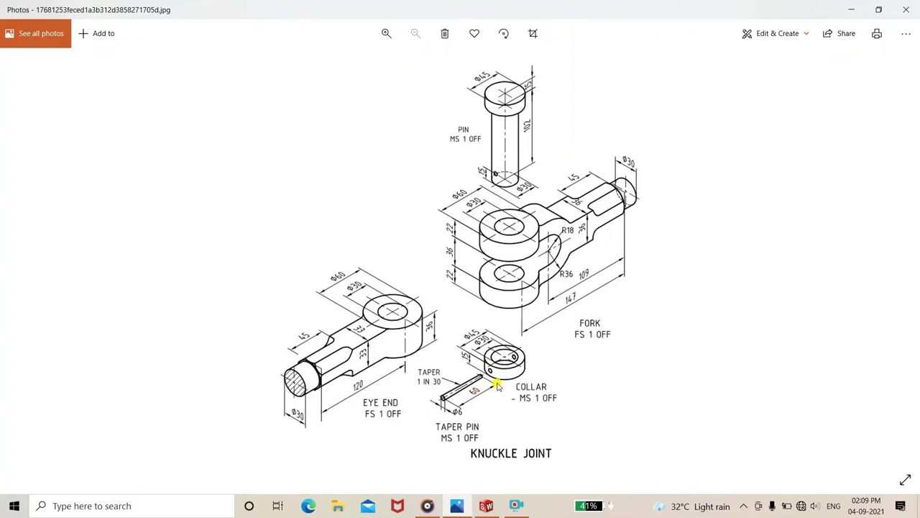
click(852, 9)
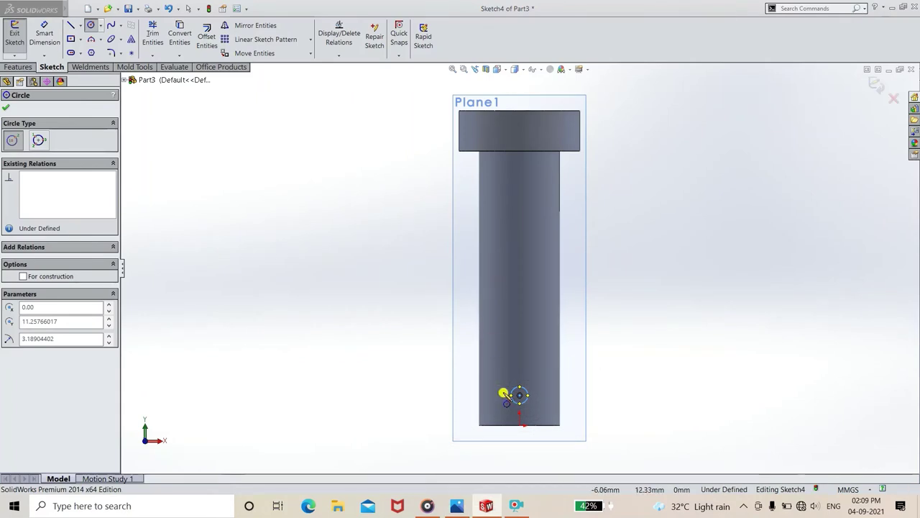
Step: Dimension the circle centre 15 mm from the origin and its diameter to 6 mm
scroll(525, 388, down, 2)
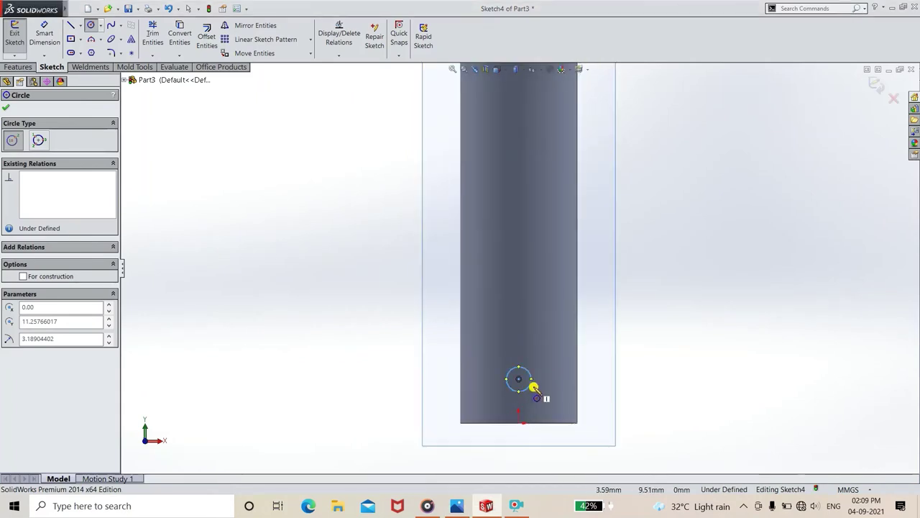
click(44, 34)
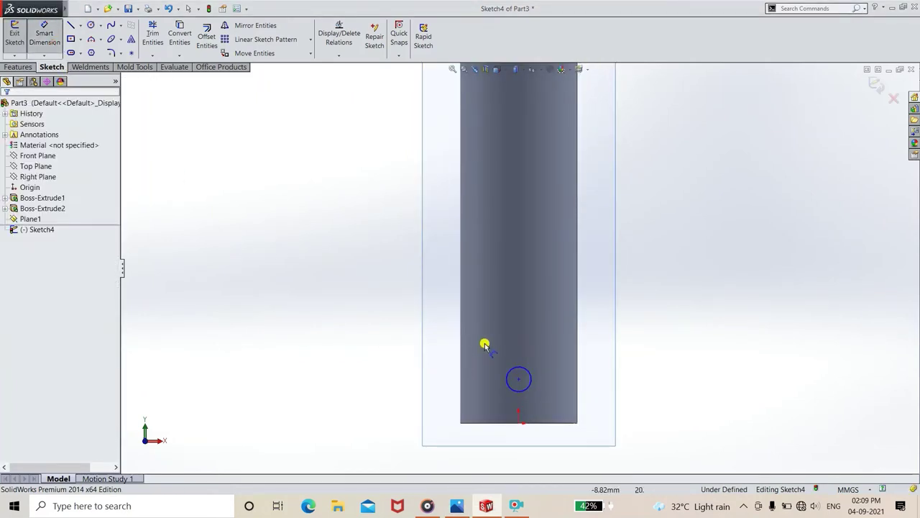
click(520, 380)
click(519, 422)
click(642, 400)
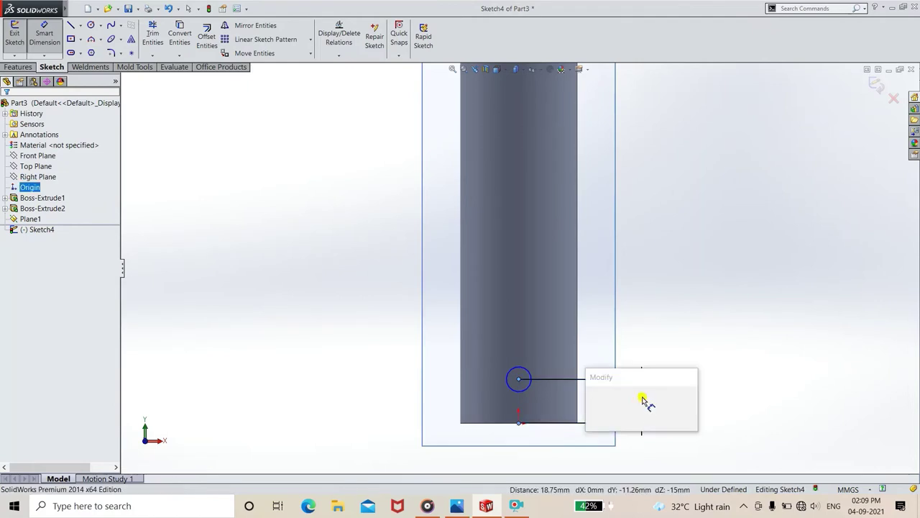
text(15)
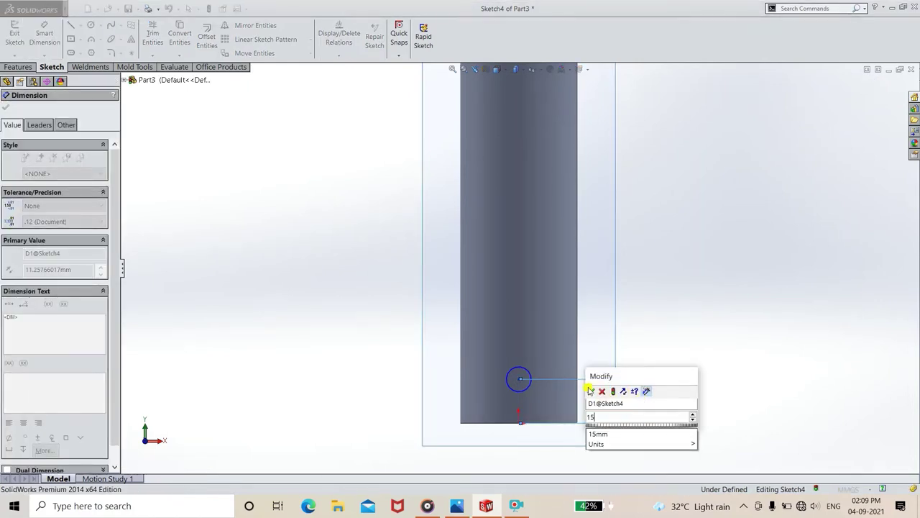
click(591, 391)
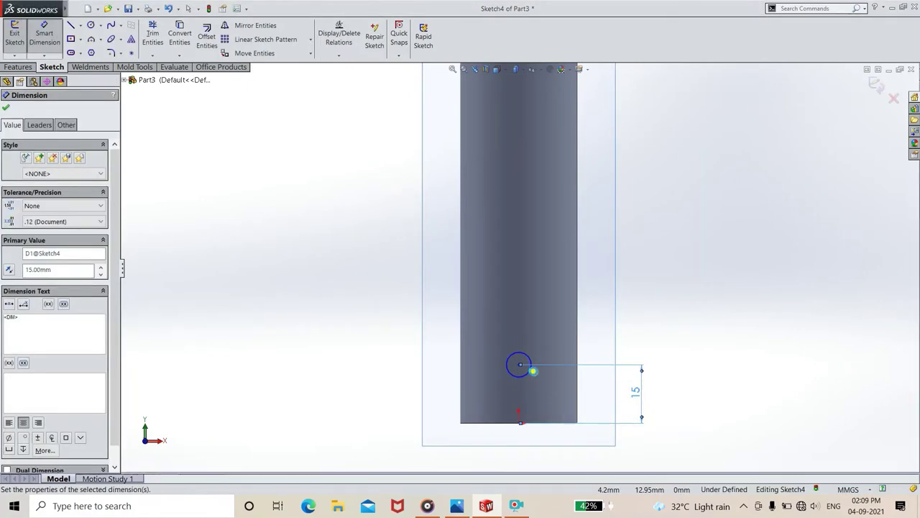
key(Escape)
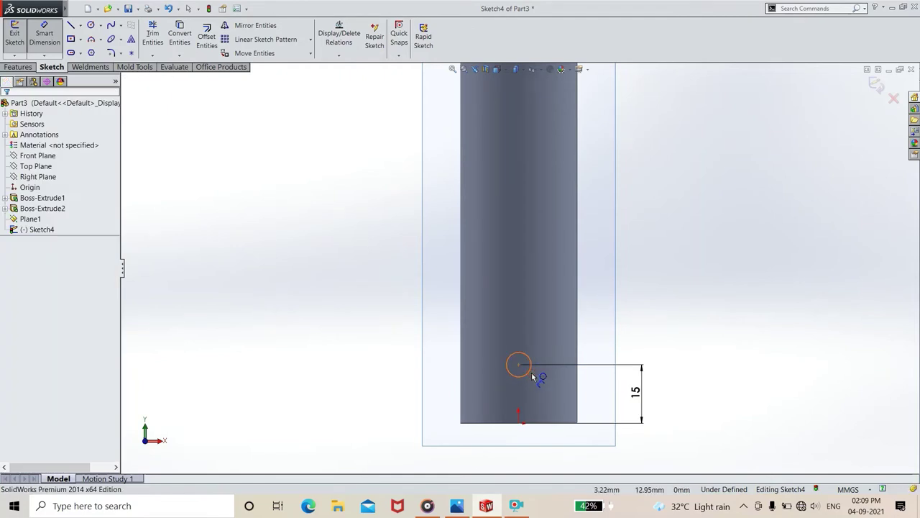
click(532, 374)
click(548, 385)
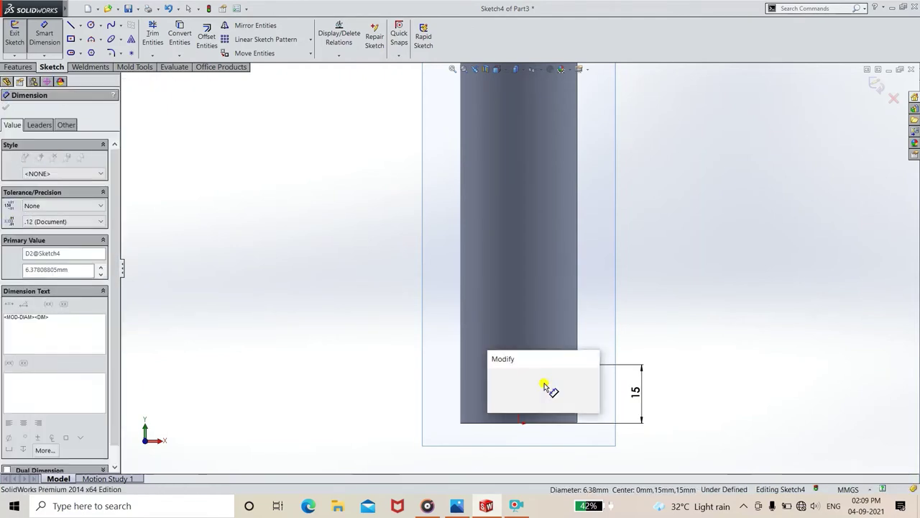
click(495, 373)
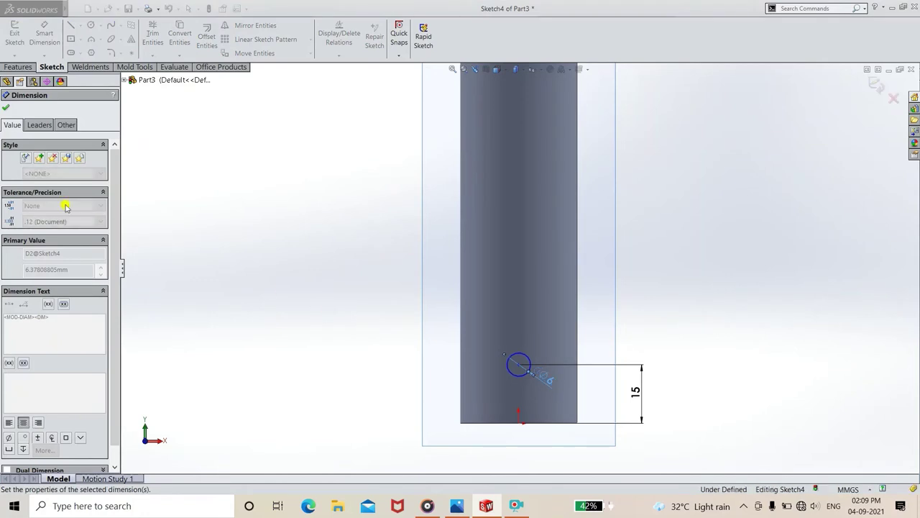
click(5, 107)
key(Escape)
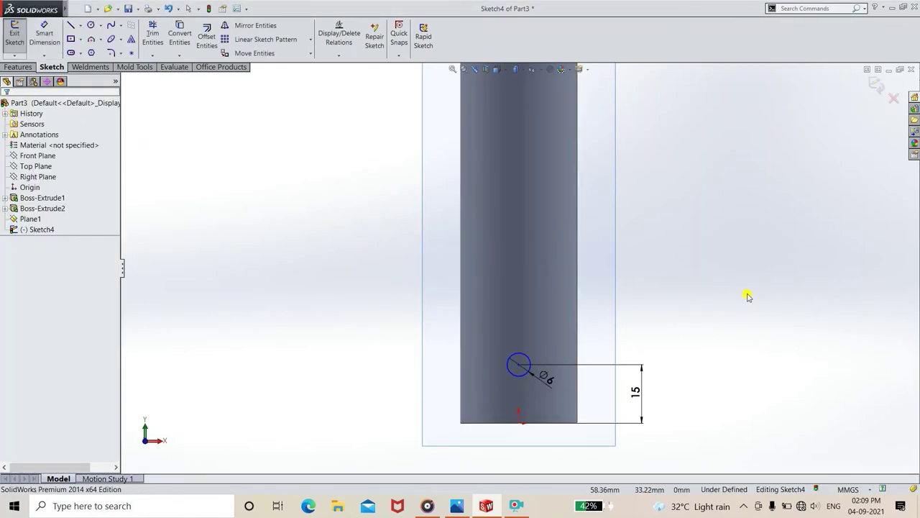
Step: Add a Vertical relation between the circle centre and the origin
scroll(611, 363, down, 2)
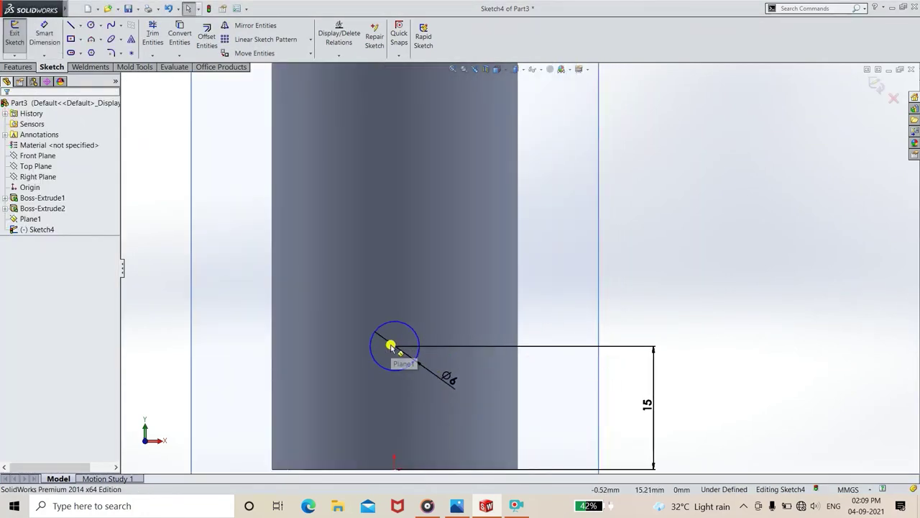
scroll(392, 346, up, 1)
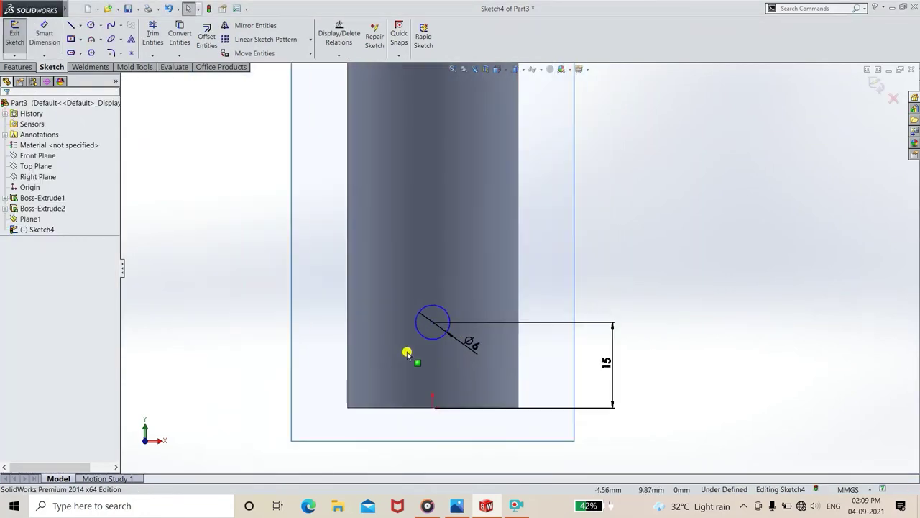
click(433, 325)
ctrl+click(433, 407)
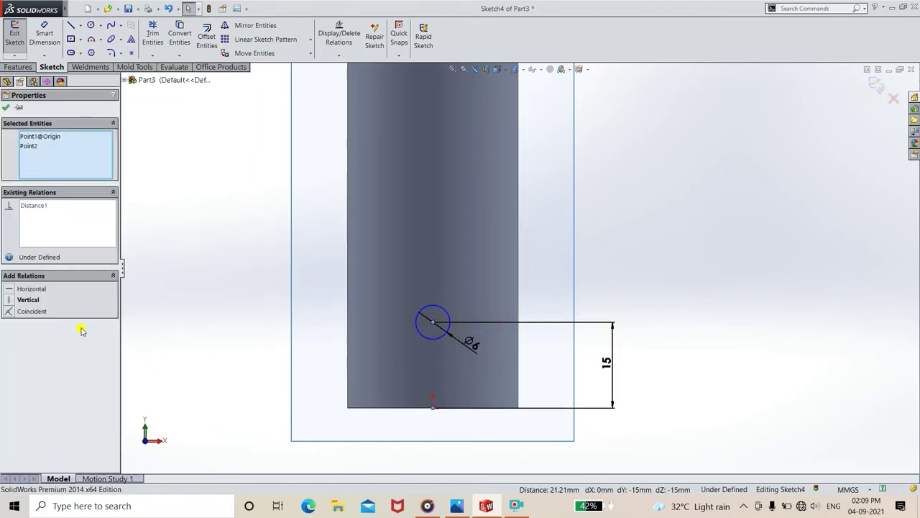
click(27, 300)
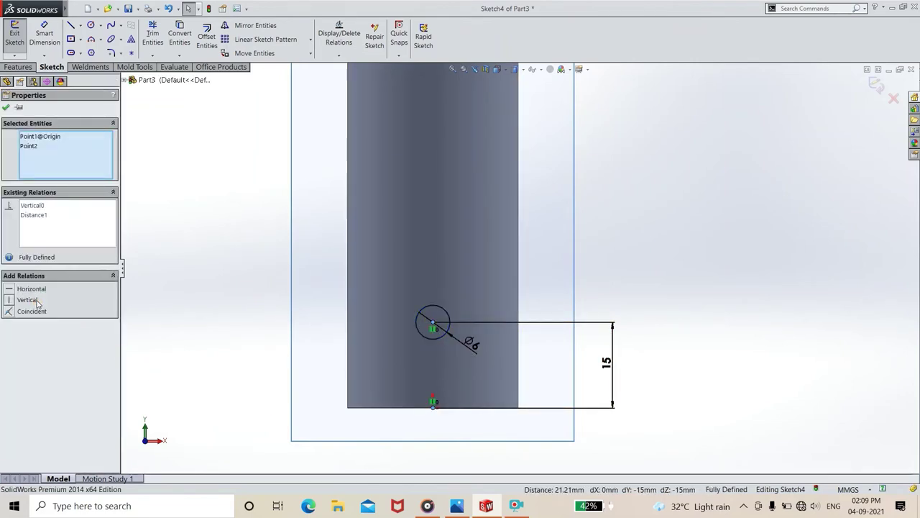
click(5, 107)
click(20, 68)
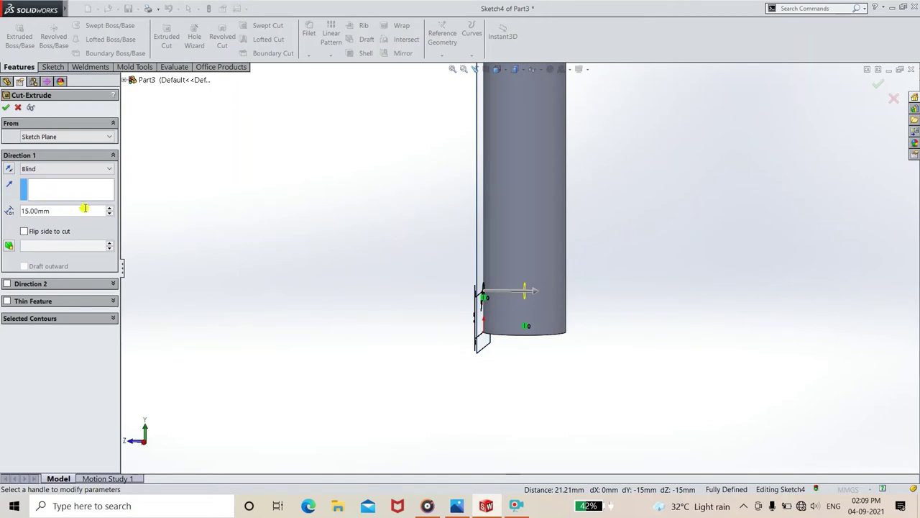
Step: Set the hole cut depth to 35 mm and enable draft
click(110, 208)
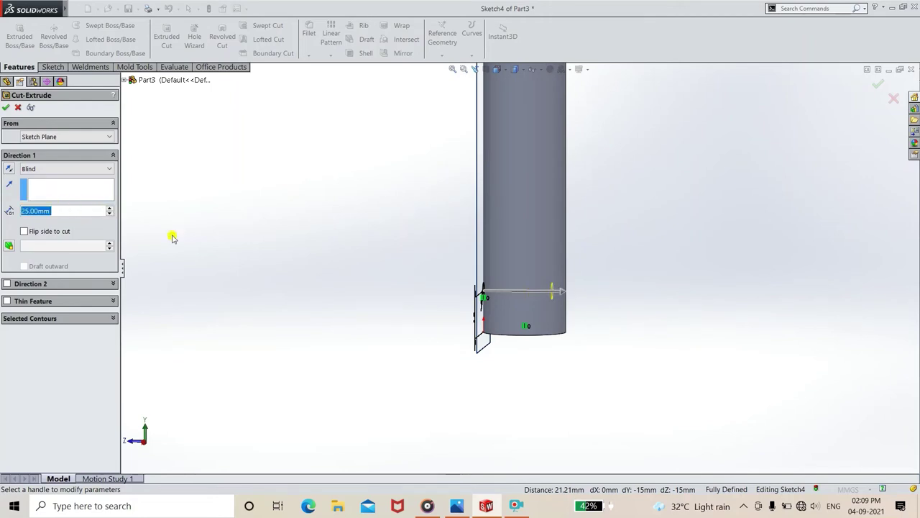
click(110, 208)
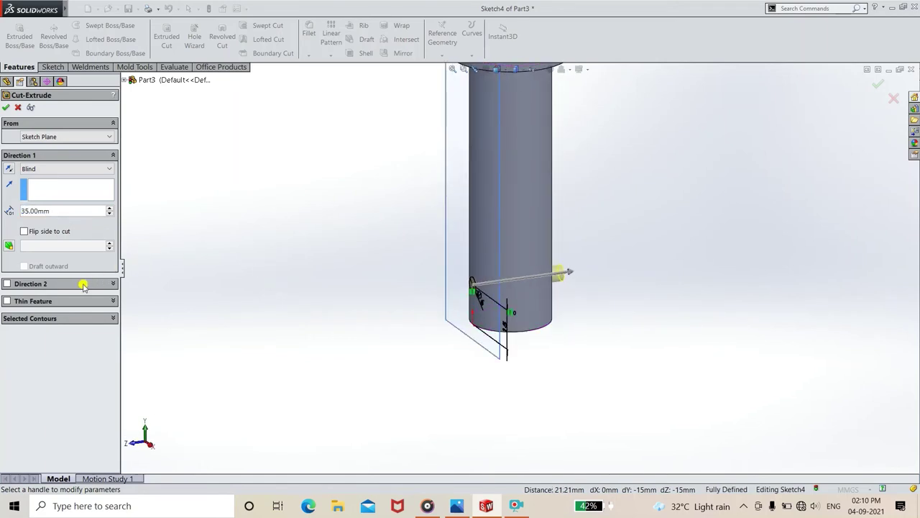
click(9, 247)
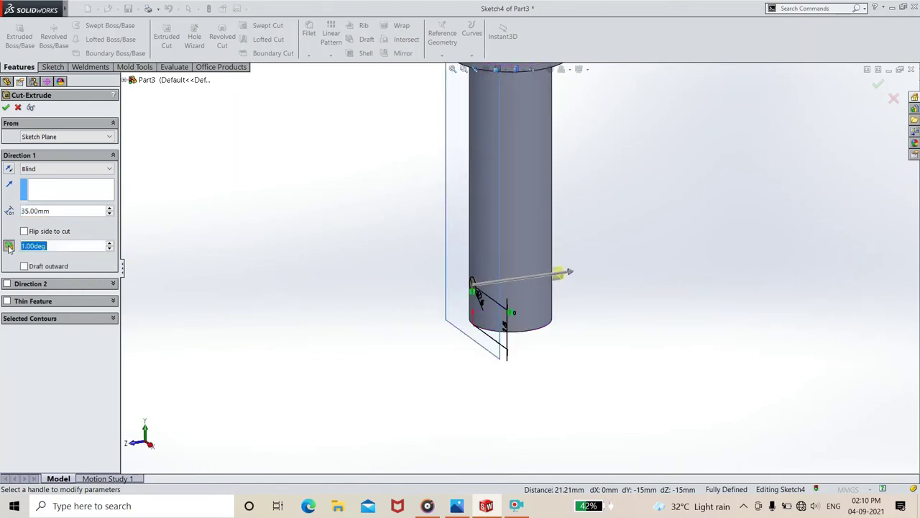
middle_drag(266, 288, 309, 248)
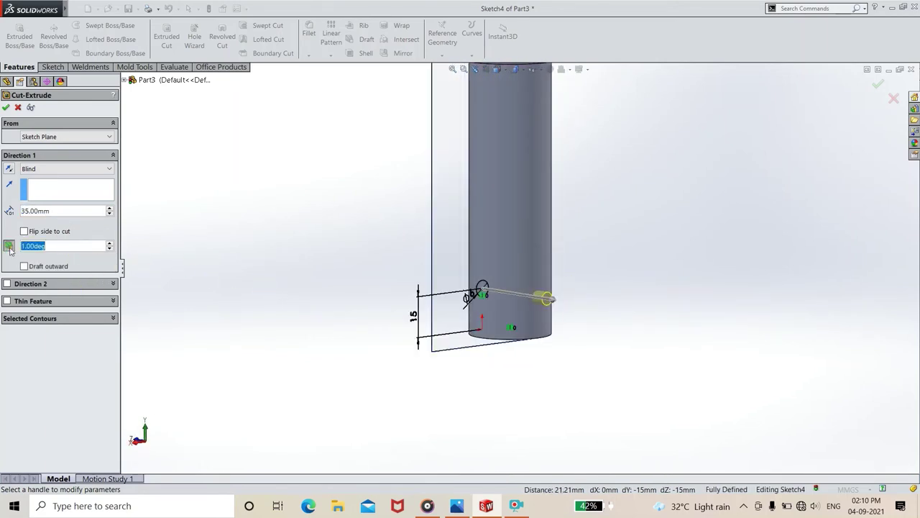
text(45)
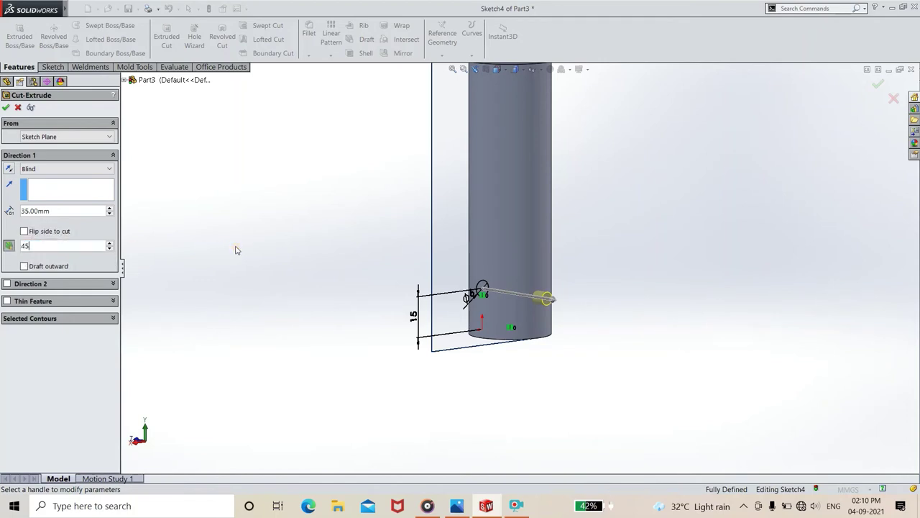
scroll(555, 317, down, 2)
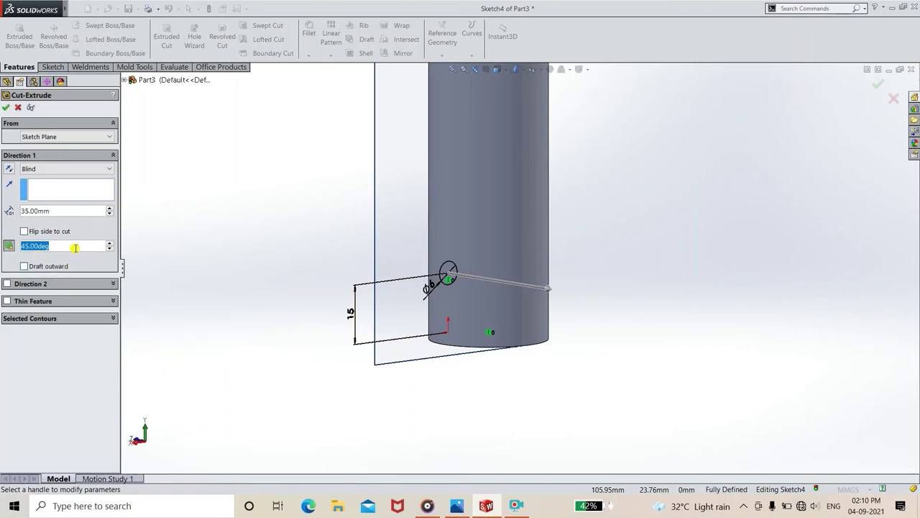
text(7)
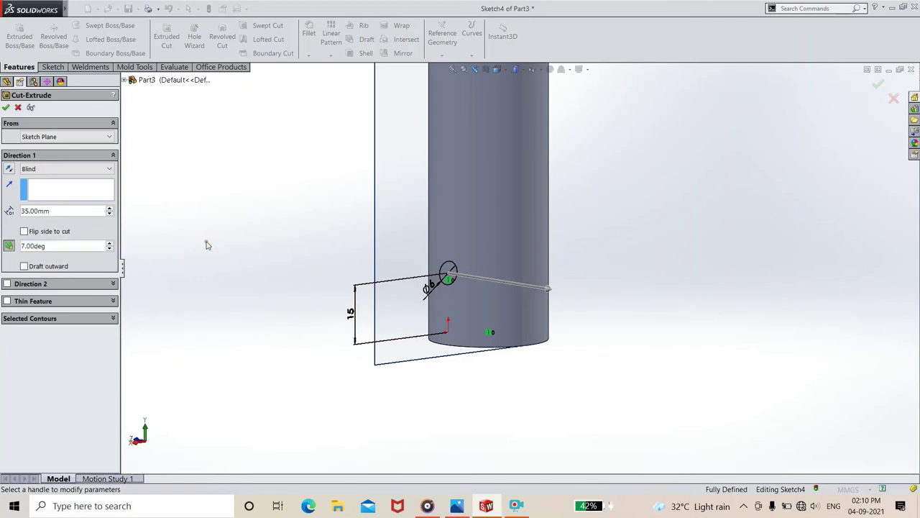
key(Return)
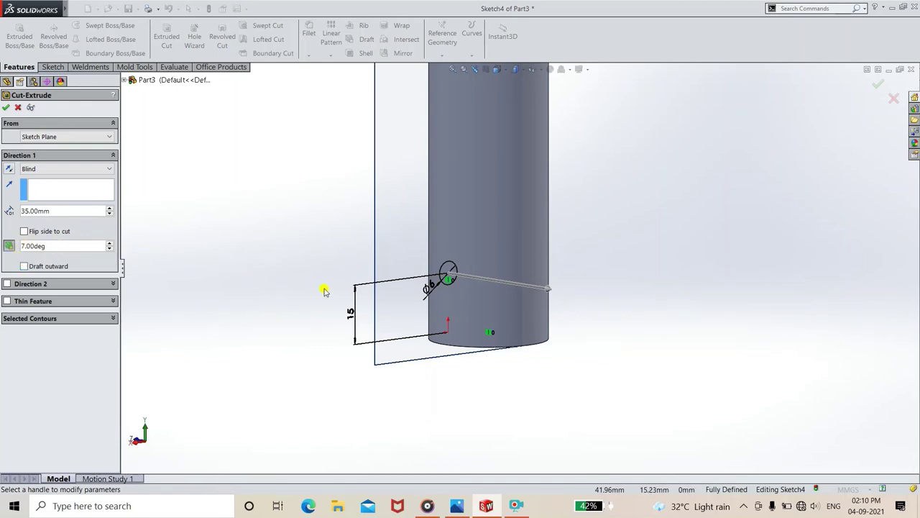
Step: Set the draft angle to 2° and complete the Ø6 cross-hole cut
mouse_move(535, 323)
middle_down()
mouse_move(577, 321)
mouse_move(497, 292)
middle_up()
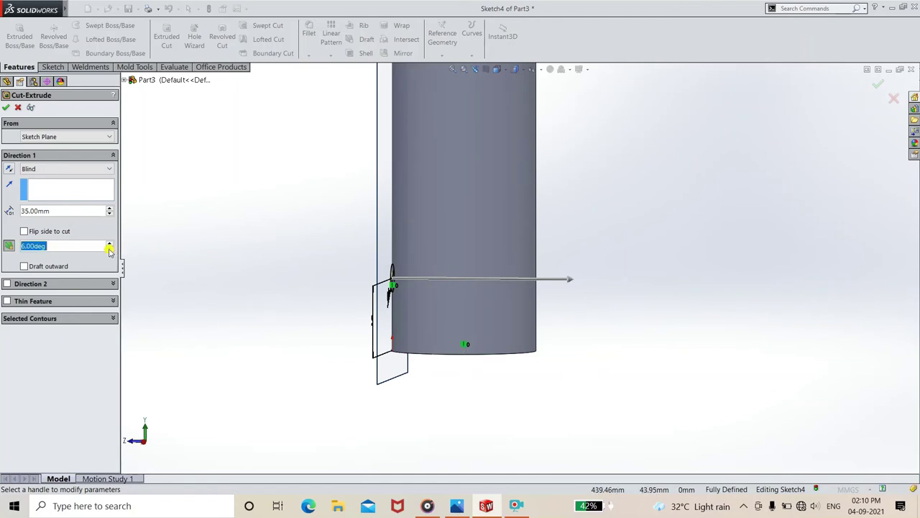
mouse_move(410, 314)
middle_down()
mouse_move(470, 324)
mouse_move(236, 286)
middle_up()
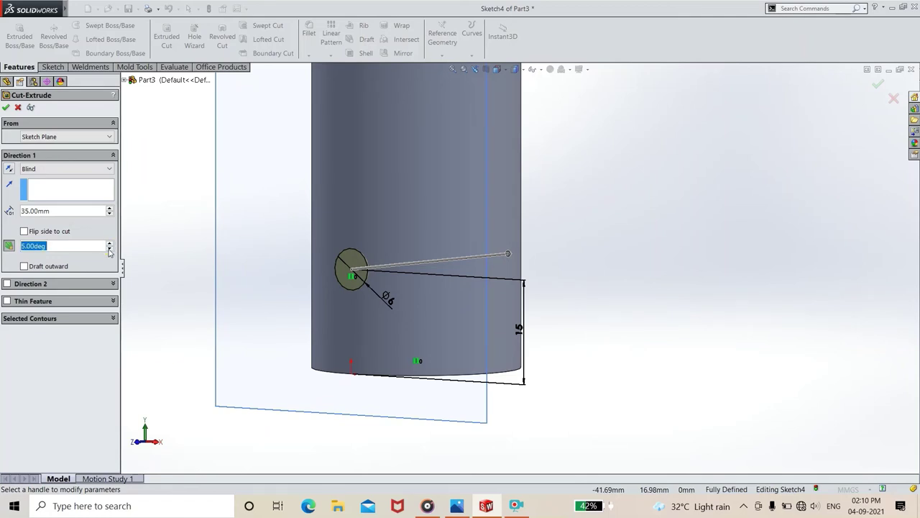
click(110, 249)
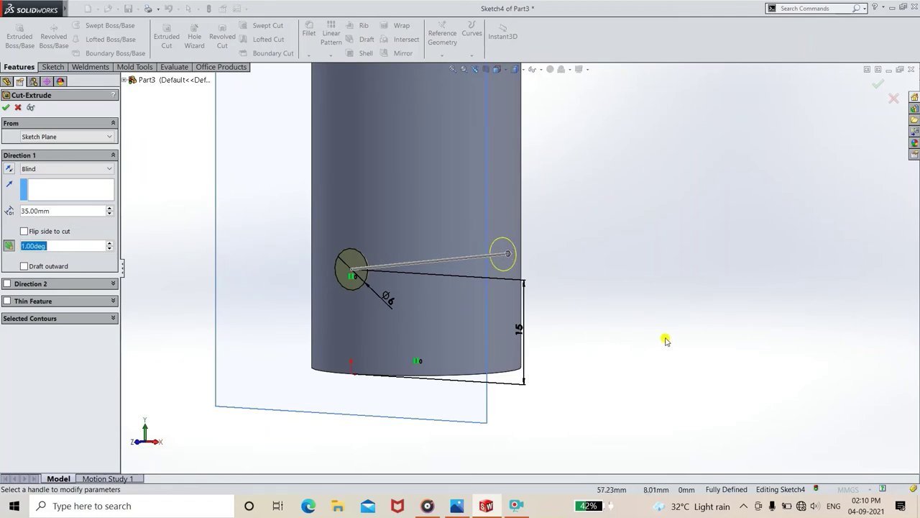
mouse_move(668, 339)
middle_down()
mouse_move(612, 350)
mouse_move(596, 337)
middle_up()
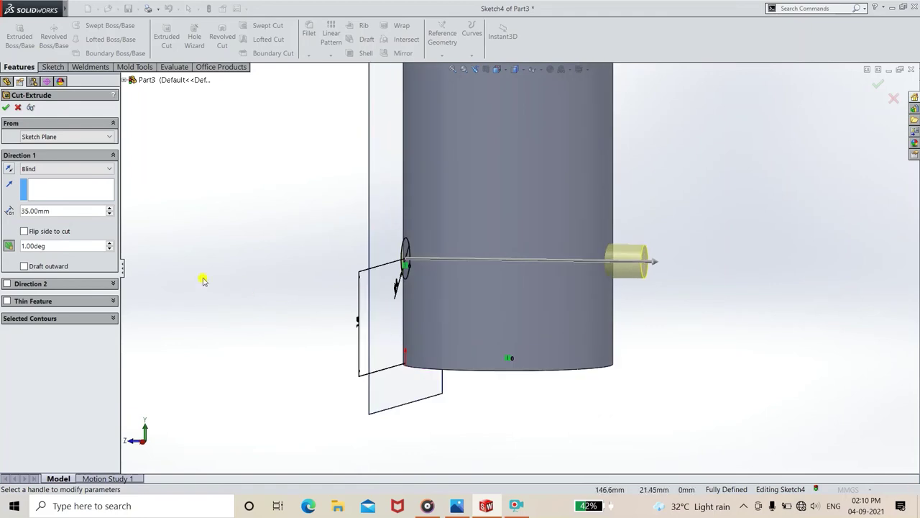
click(110, 244)
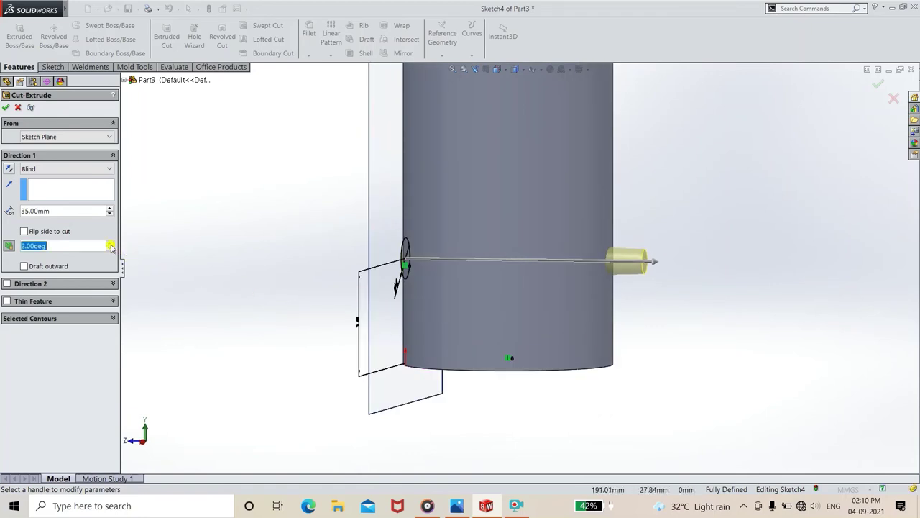
mouse_move(609, 304)
middle_down()
mouse_move(512, 310)
mouse_move(626, 333)
mouse_move(672, 310)
middle_up()
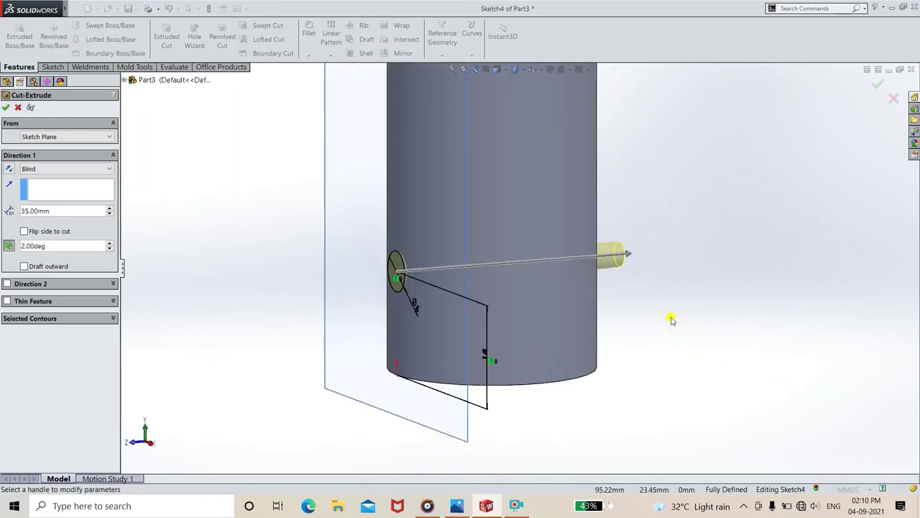
click(6, 108)
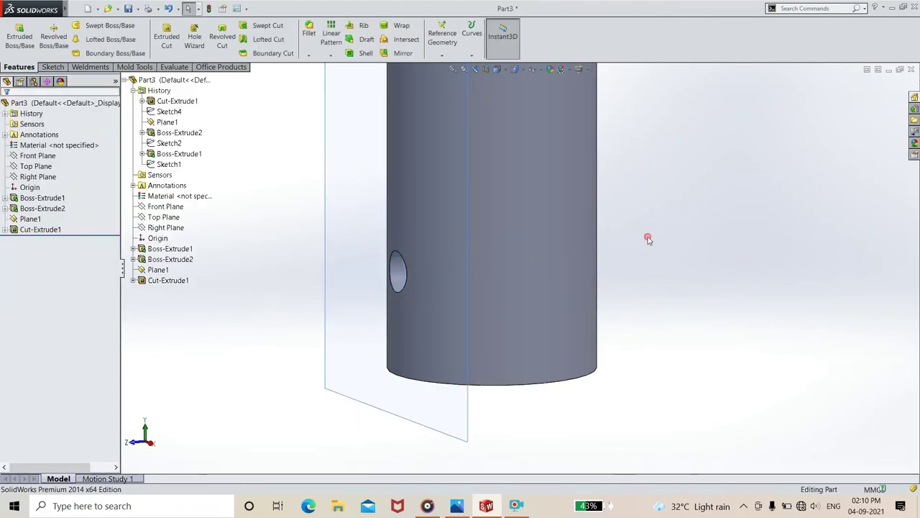
Step: Chamfer the shaft's bottom edge and the head's top edge at 1 mm × 45°
mouse_move(668, 257)
middle_down()
mouse_move(724, 257)
mouse_move(748, 226)
mouse_move(750, 278)
mouse_move(736, 238)
middle_up()
scroll(548, 246, up, 3)
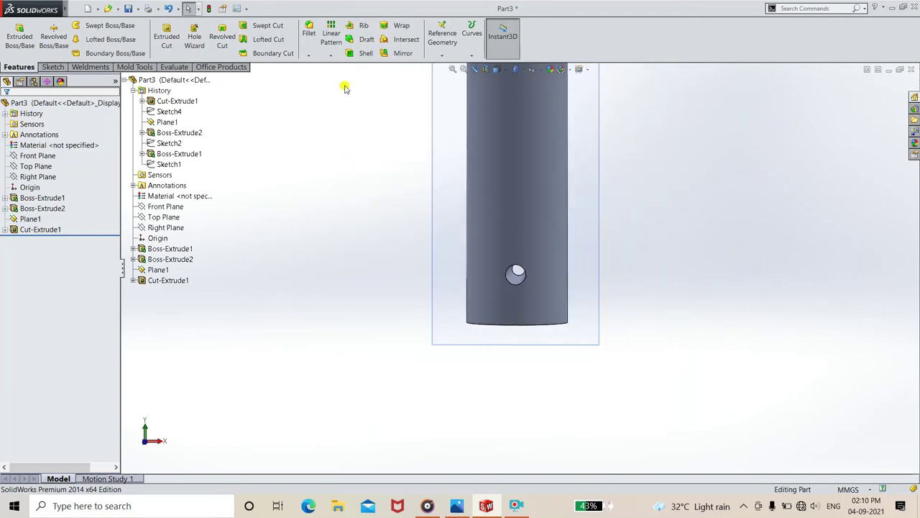
click(309, 55)
click(319, 79)
click(475, 325)
scroll(512, 233, up, 5)
scroll(502, 179, down, 5)
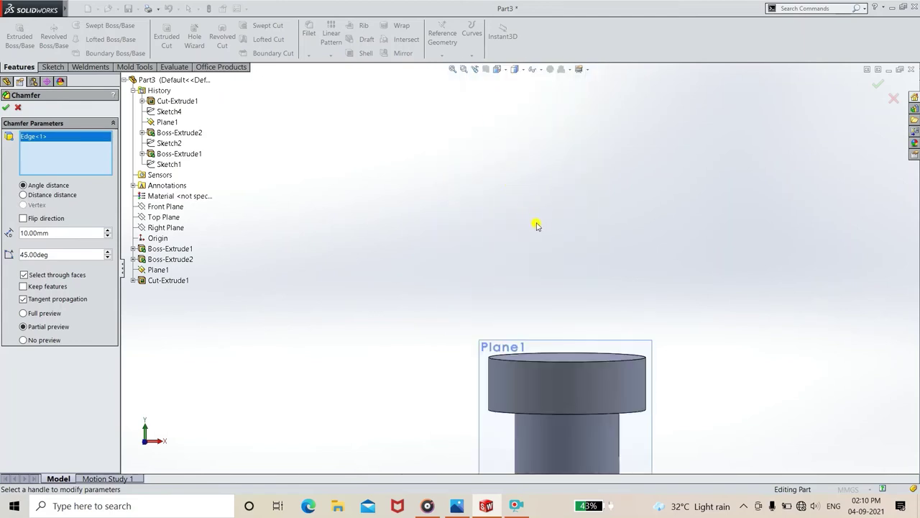
click(579, 363)
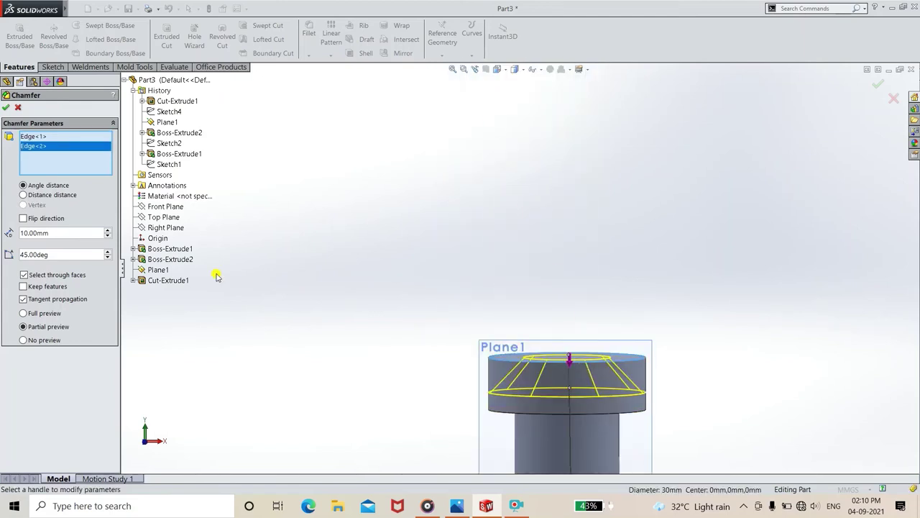
drag(61, 235, 24, 235)
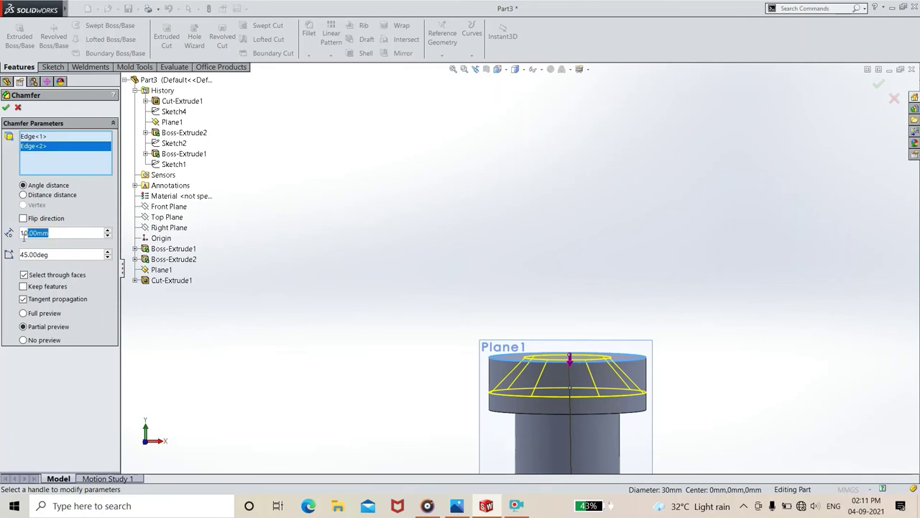
text(1)
key(Return)
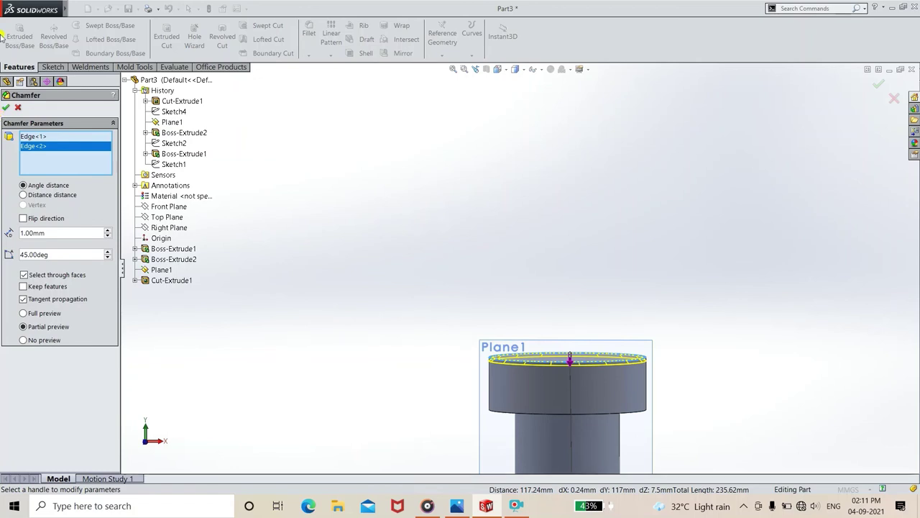
click(7, 107)
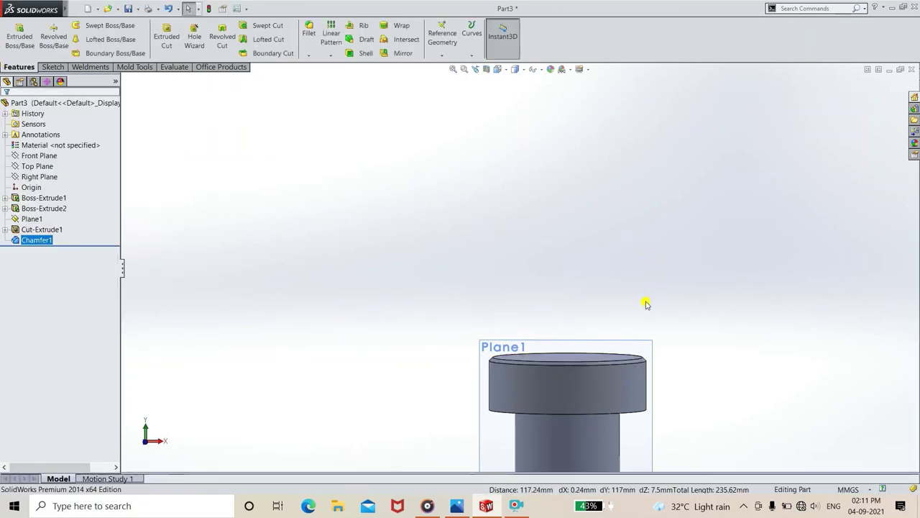
Step: Save the finished pin as Part3 (*.sldprt) in the Knuckle Joint folder
scroll(642, 303, up, 3)
middle_drag(630, 283, 594, 295)
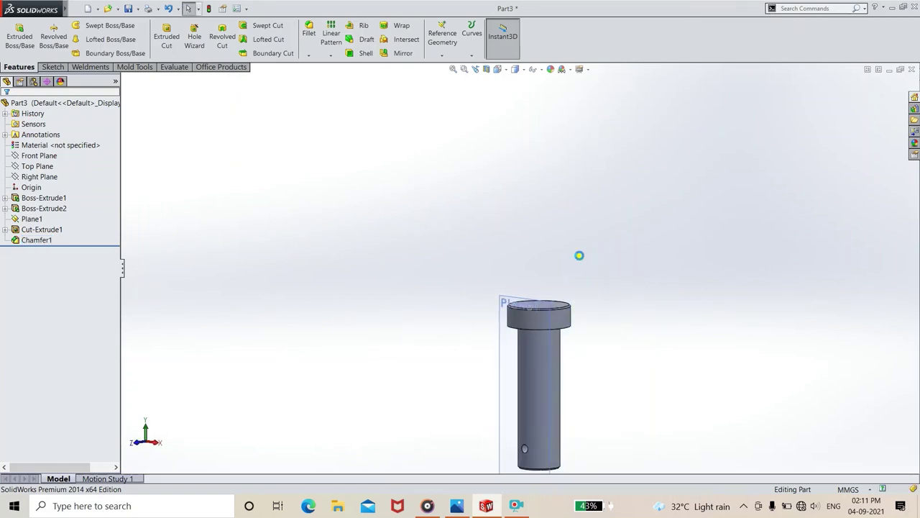
click(642, 352)
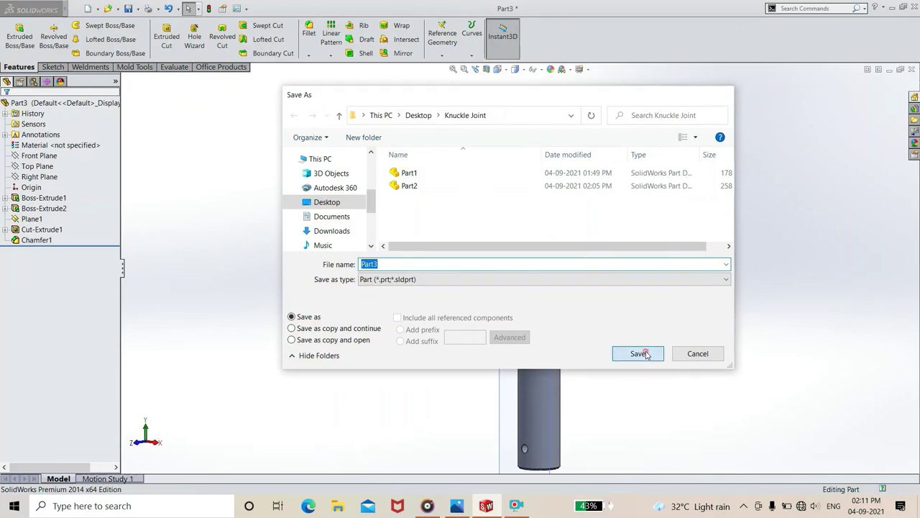